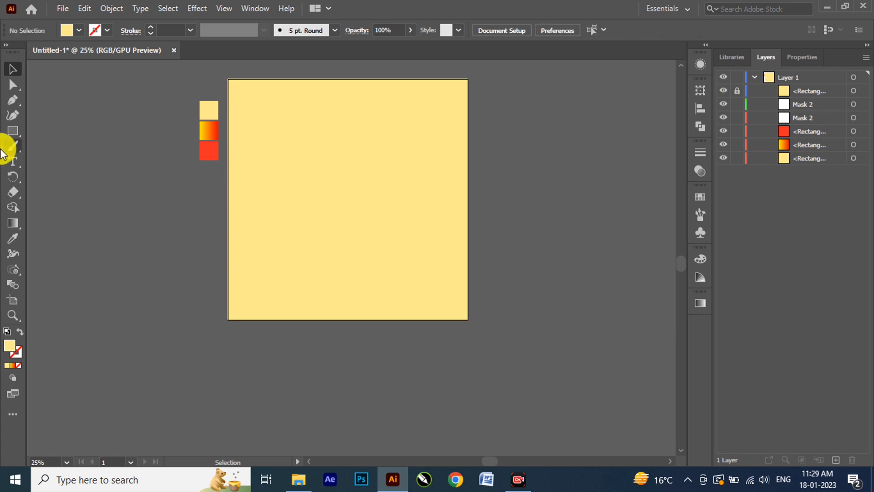
# Draw an eight-sided polygon centred on the artboard, covering roughly two thirds of its width, with two sides horizontal
pyautogui.rightClick(12, 132)
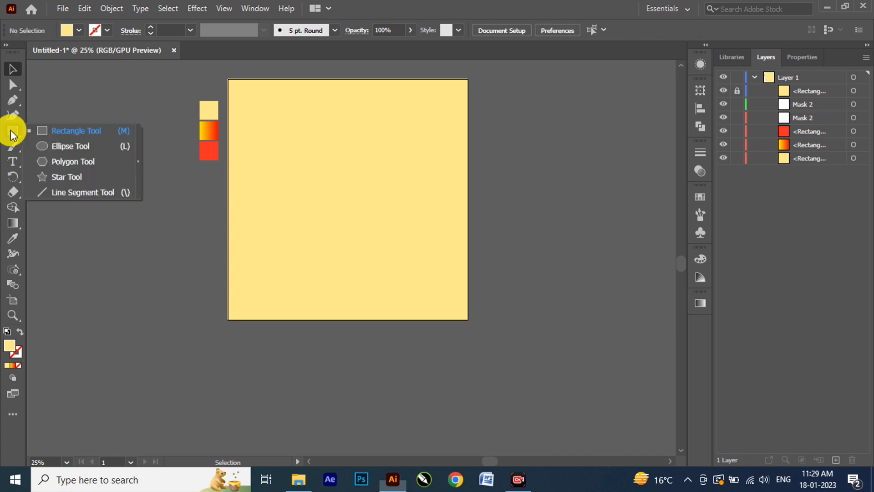
pyautogui.click(75, 162)
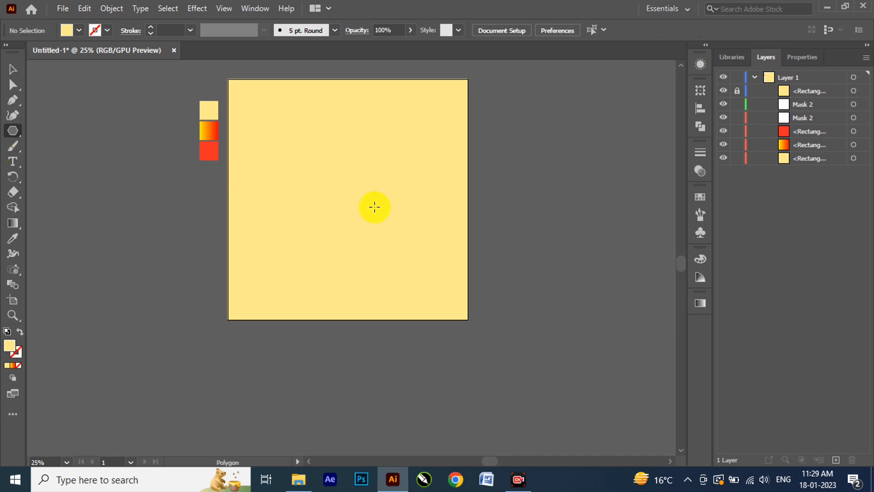
pyautogui.click(347, 199)
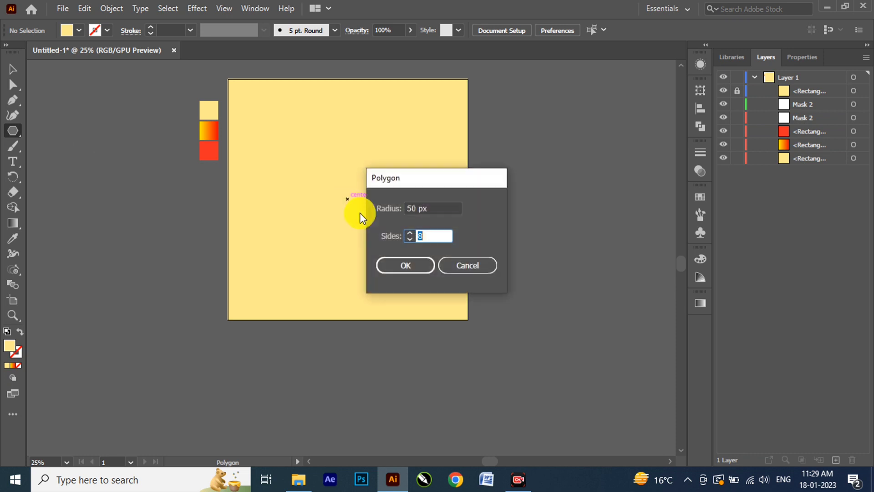
pyautogui.click(401, 262)
pyautogui.moveTo(359, 210); pyautogui.dragTo(423, 293)
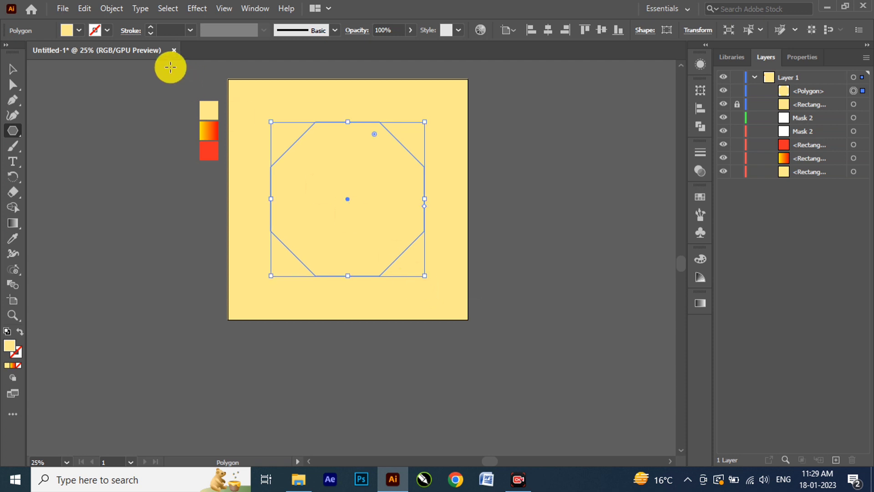
# Fill the octagon with white
pyautogui.click(75, 30)
pyautogui.click(28, 53)
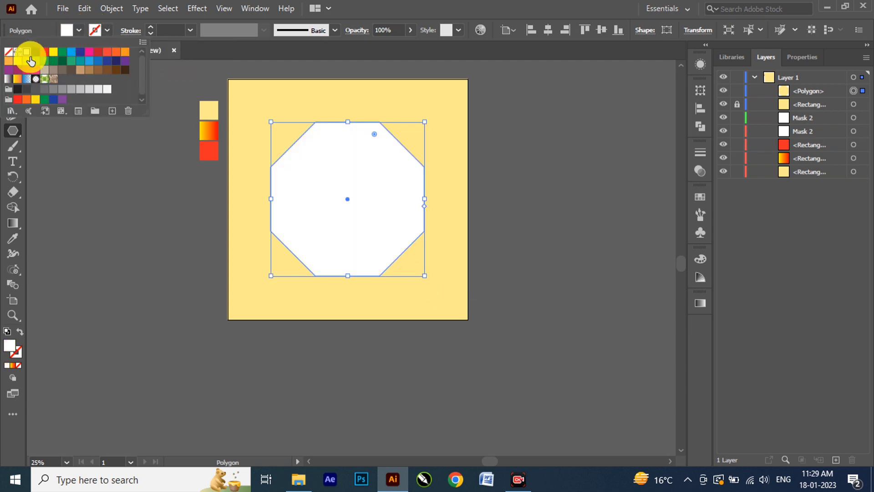
pyautogui.click(179, 83)
pyautogui.click(12, 69)
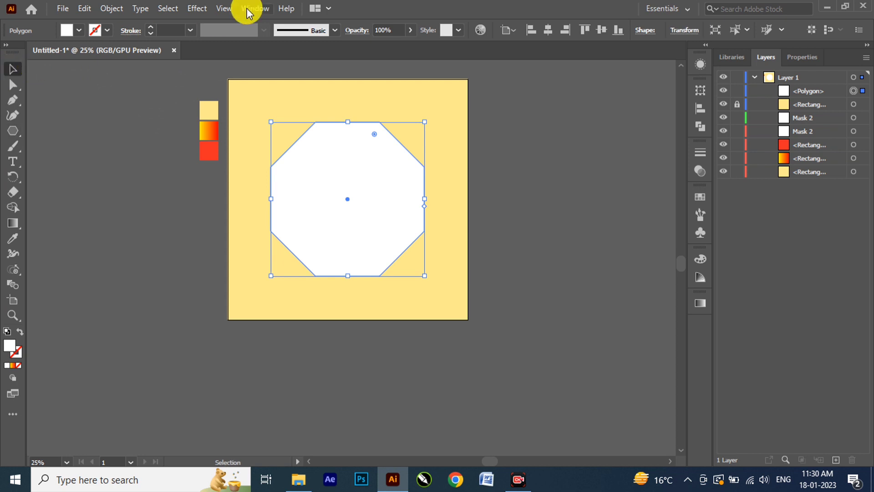
# Place an instance of the Mask 2 symbol on the octagon and nudge it slightly to the right to centre it
pyautogui.click(249, 10)
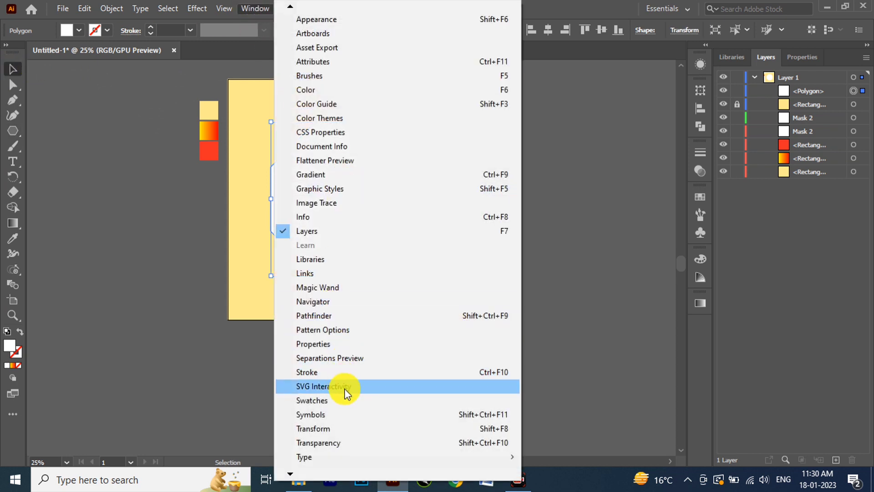
pyautogui.click(348, 416)
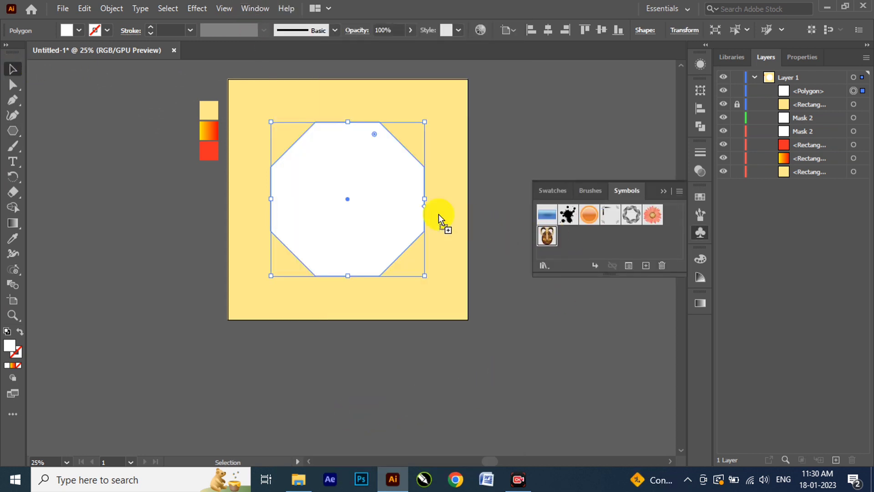
pyautogui.moveTo(349, 193); pyautogui.dragTo(400, 251)
pyautogui.click(663, 191)
pyautogui.moveTo(358, 195); pyautogui.dragTo(357, 203)
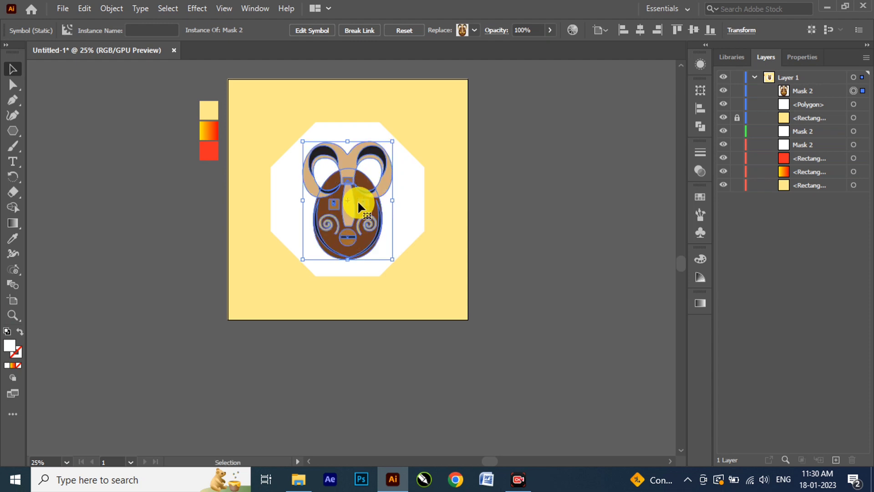
pyautogui.press('Right')
pyautogui.press('Right')
pyautogui.press('Right')
pyautogui.press('Right')
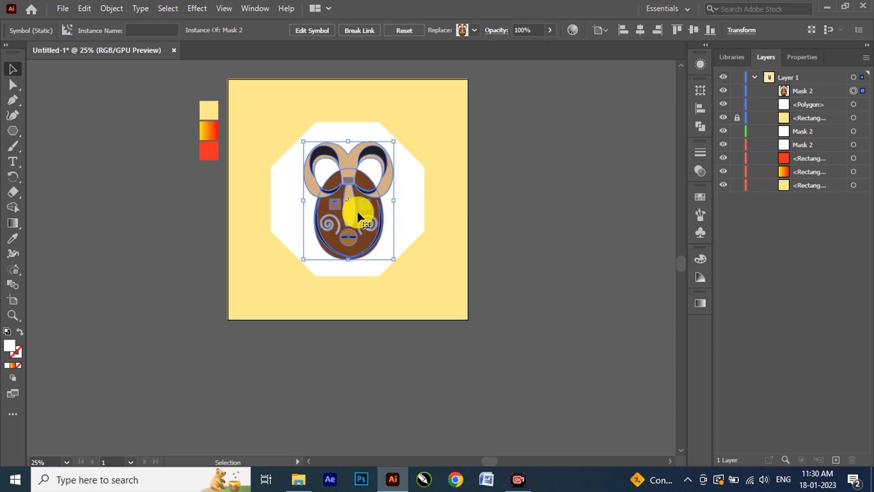
# Expand the mask symbol's object and fill, and make the resulting artwork a compound path
pyautogui.click(104, 14)
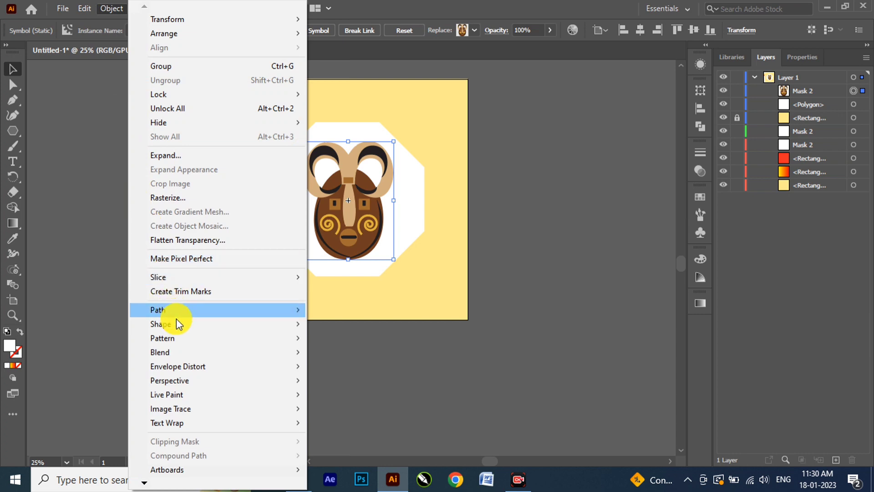
pyautogui.click(162, 154)
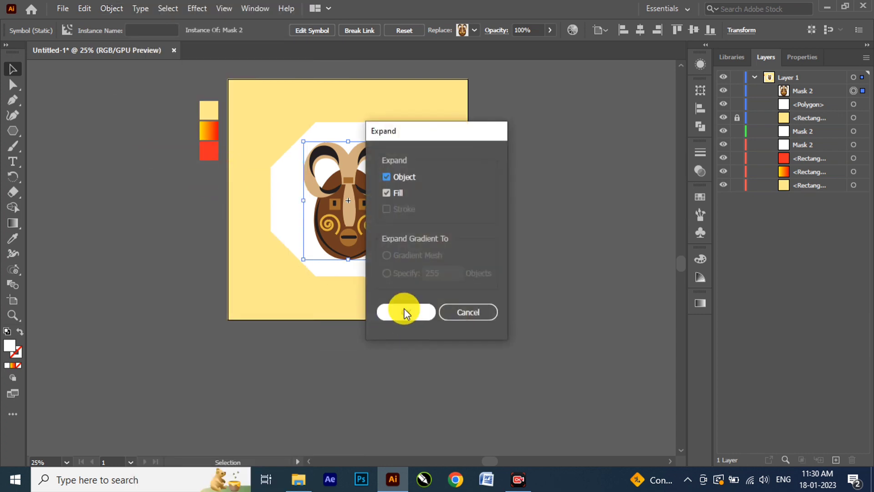
pyautogui.click(404, 311)
pyautogui.click(112, 9)
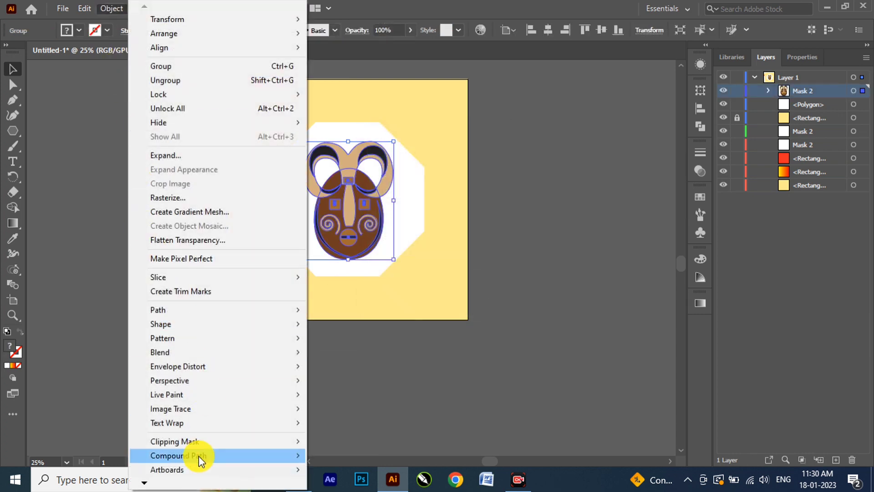
pyautogui.moveTo(201, 455)
pyautogui.click(315, 453)
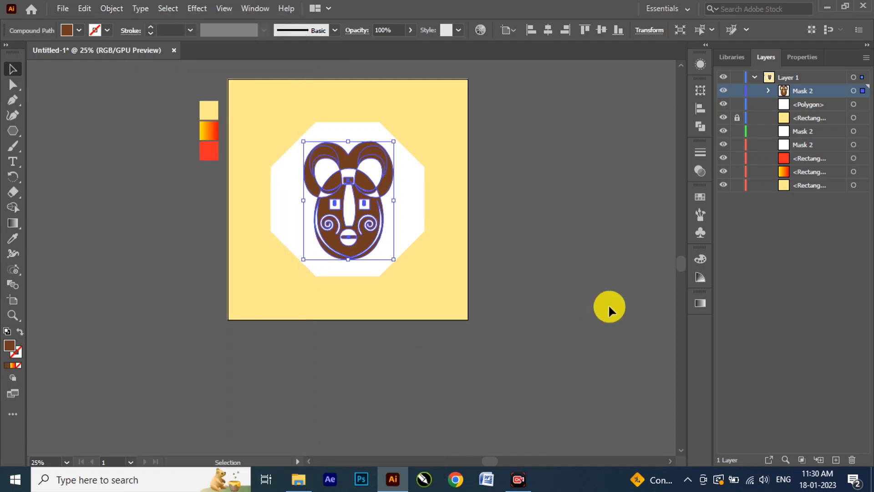
# Apply the yellow-to-red linear gradient to the mask at a 90° angle
pyautogui.click(698, 306)
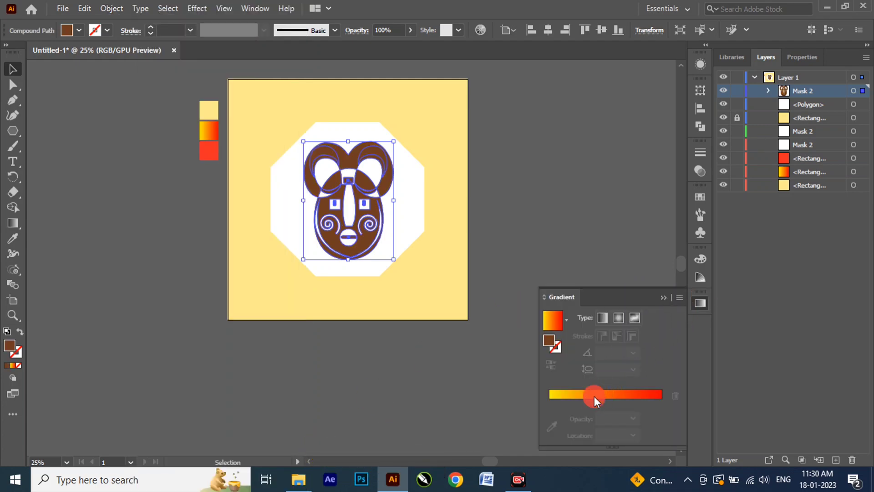
pyautogui.click(594, 395)
pyautogui.click(633, 352)
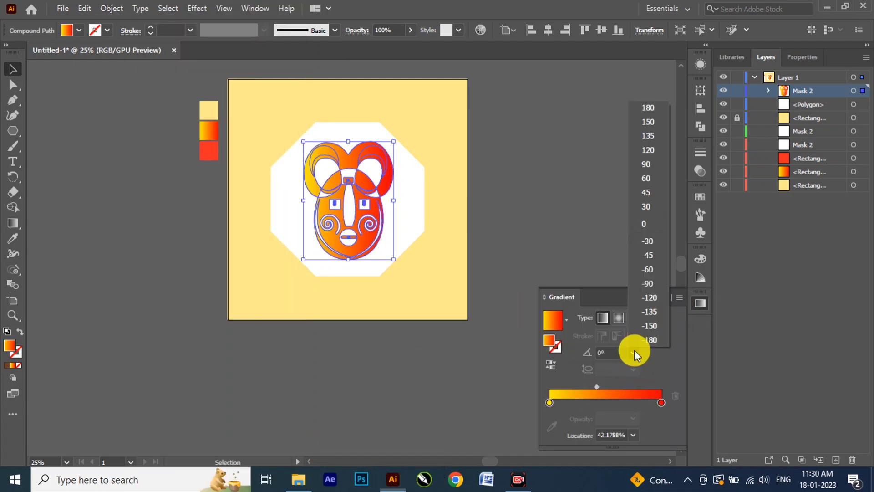
pyautogui.click(646, 164)
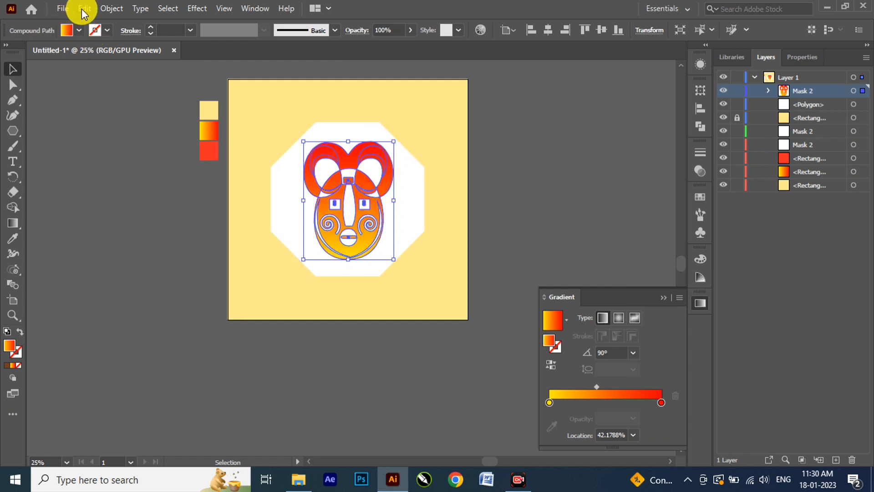
# Copy the gradient mask to the clipboard and change the original's fill to black
pyautogui.click(83, 9)
pyautogui.click(103, 72)
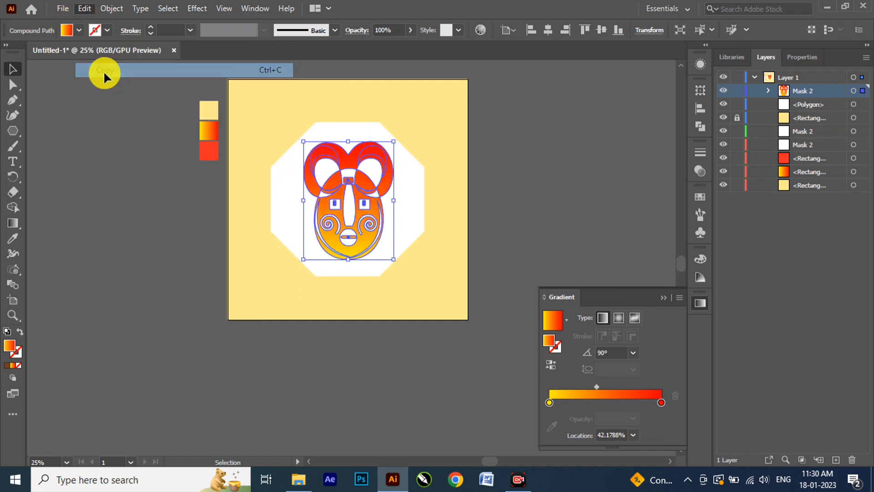
pyautogui.click(80, 31)
pyautogui.click(36, 52)
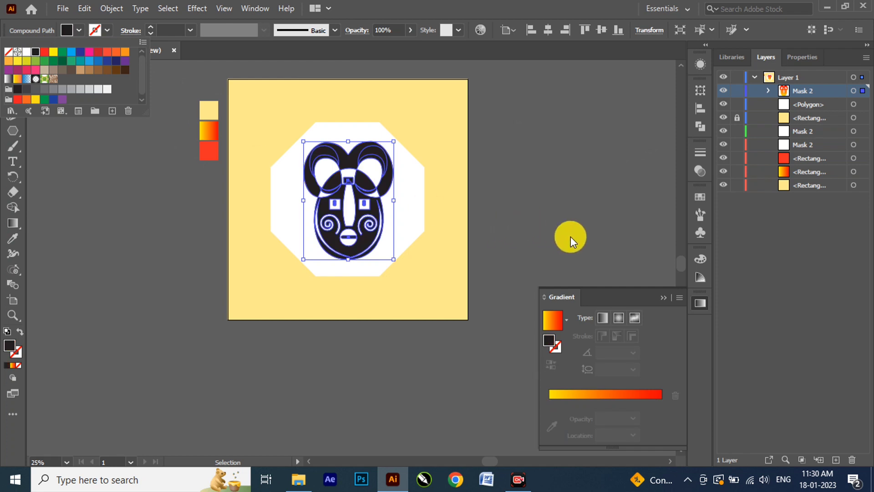
pyautogui.click(662, 297)
pyautogui.click(662, 298)
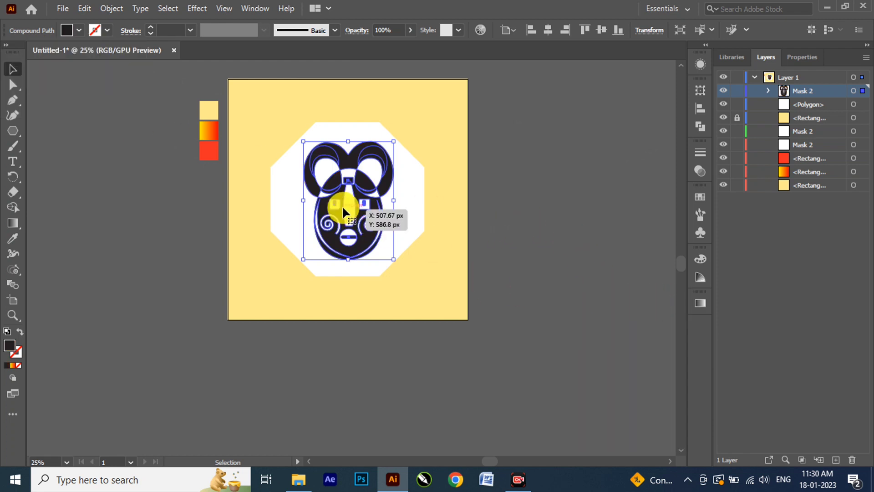
# Duplicate the black mask diagonally down and right, outside the artboard, and set the duplicate's opacity to 0%
pyautogui.moveTo(343, 208); pyautogui.dragTo(532, 354)
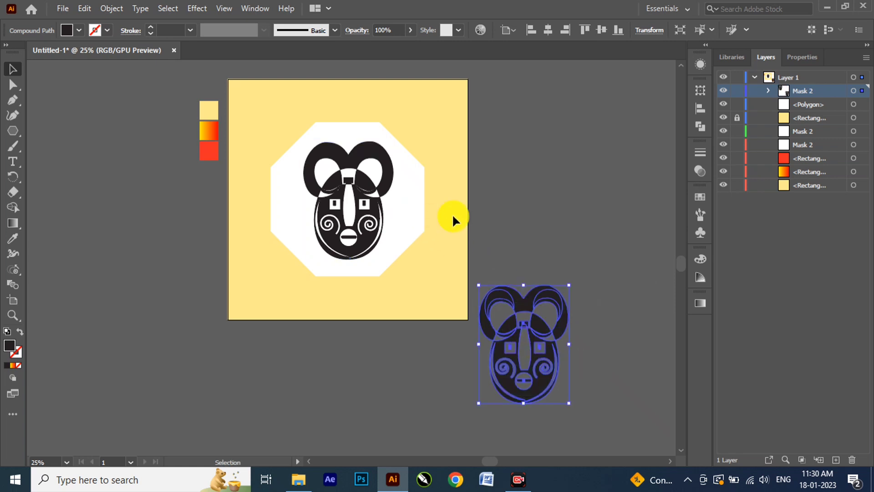
pyautogui.click(409, 30)
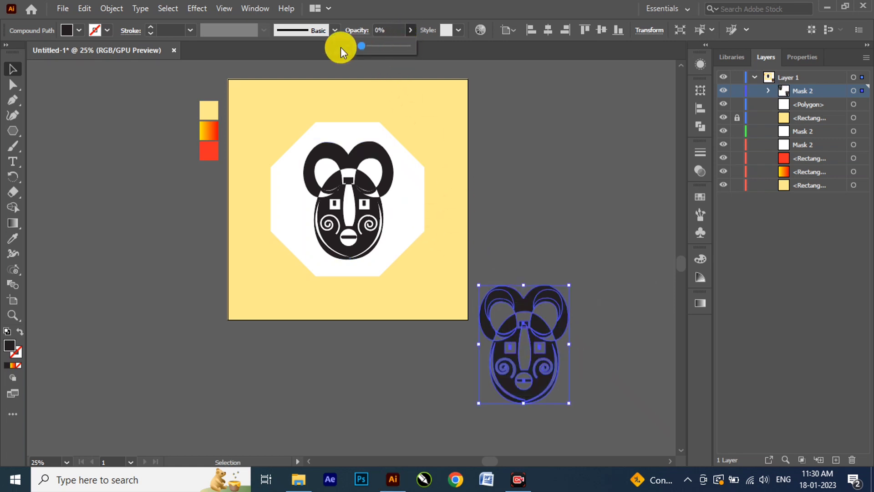
# Make a blend between the black mask and its transparent duplicate
pyautogui.keyDown('shift'); pyautogui.click(359, 155); pyautogui.keyUp('shift')
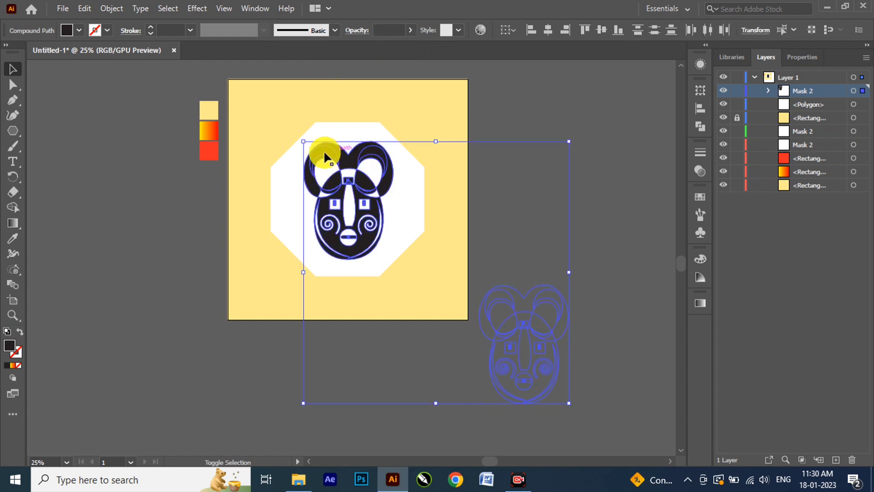
pyautogui.click(111, 9)
pyautogui.moveTo(228, 359)
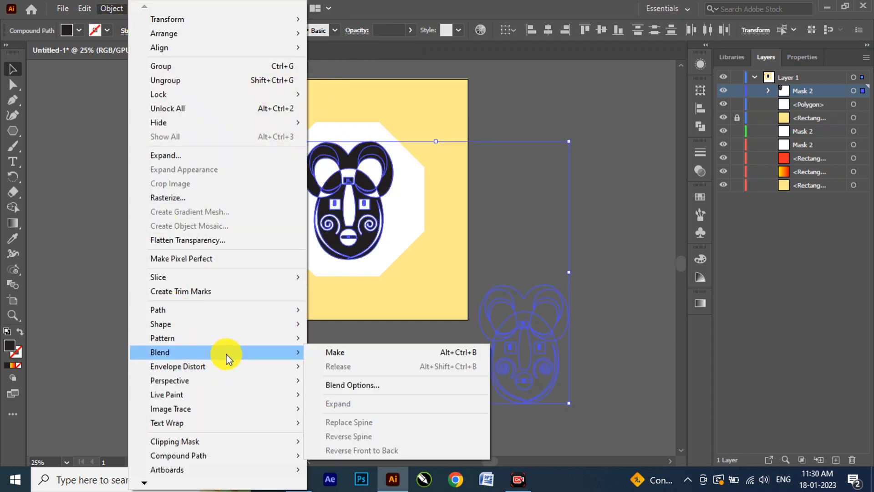
pyautogui.click(353, 354)
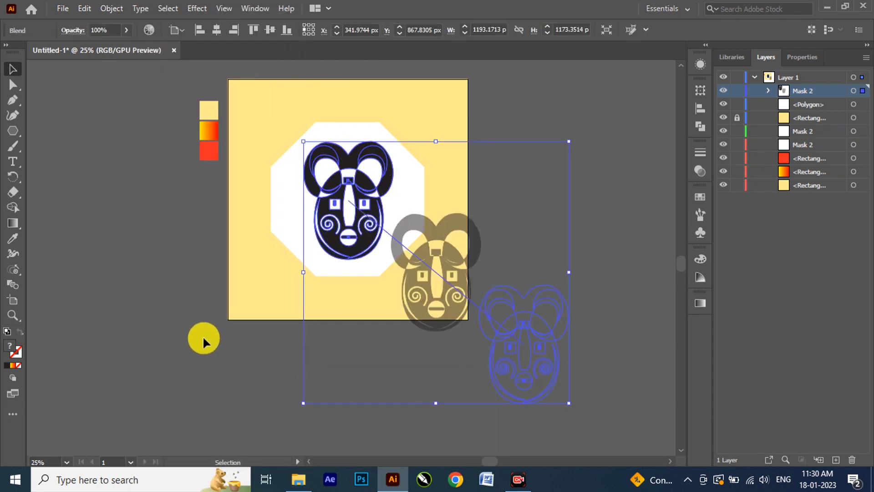
# Set the blend's spacing to Specified Steps with 900 steps
pyautogui.doubleClick(16, 283)
pyautogui.click(497, 168)
pyautogui.click(514, 195)
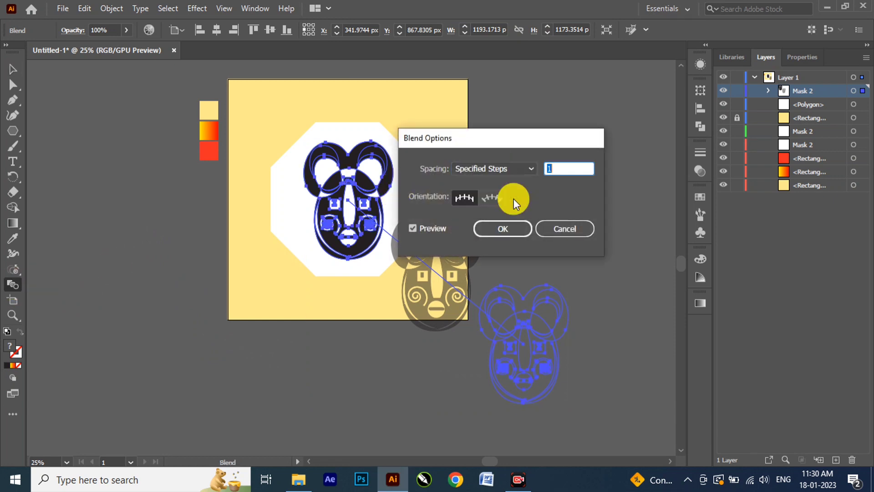
pyautogui.write('900')
pyautogui.click(519, 232)
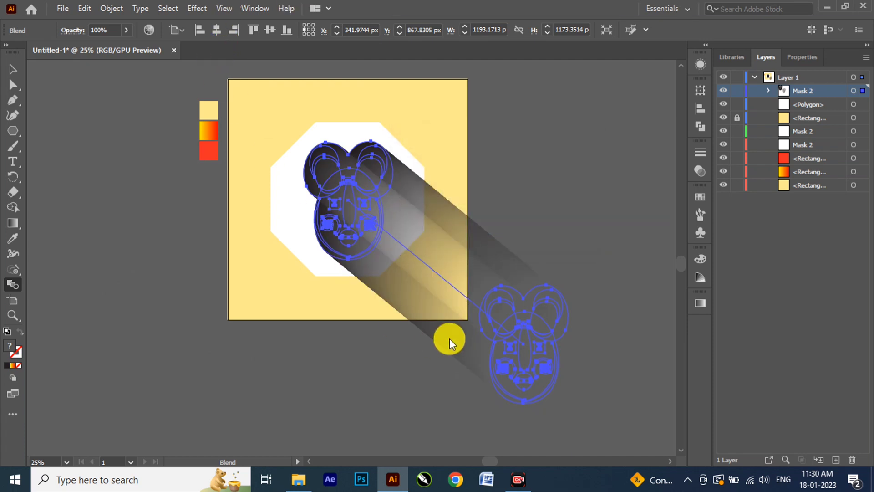
# Isolate the blend, move its transparent end mask slightly downward, and exit isolation mode
pyautogui.click(14, 69)
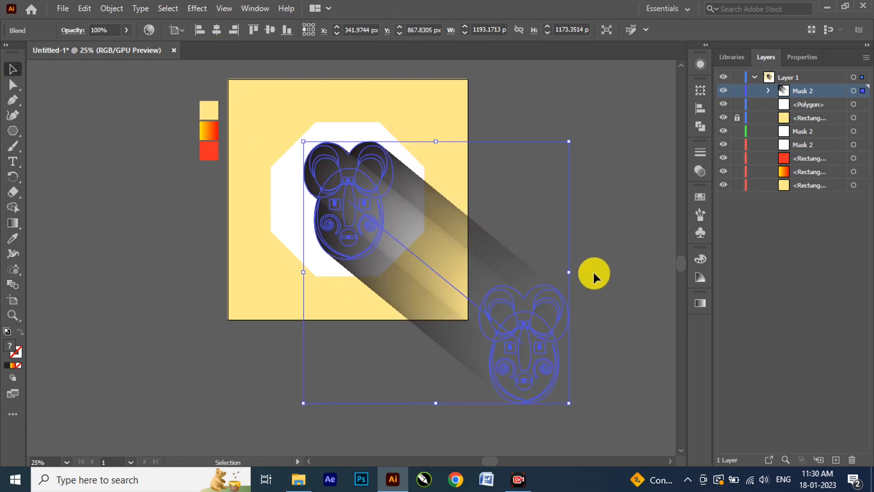
pyautogui.doubleClick(531, 290)
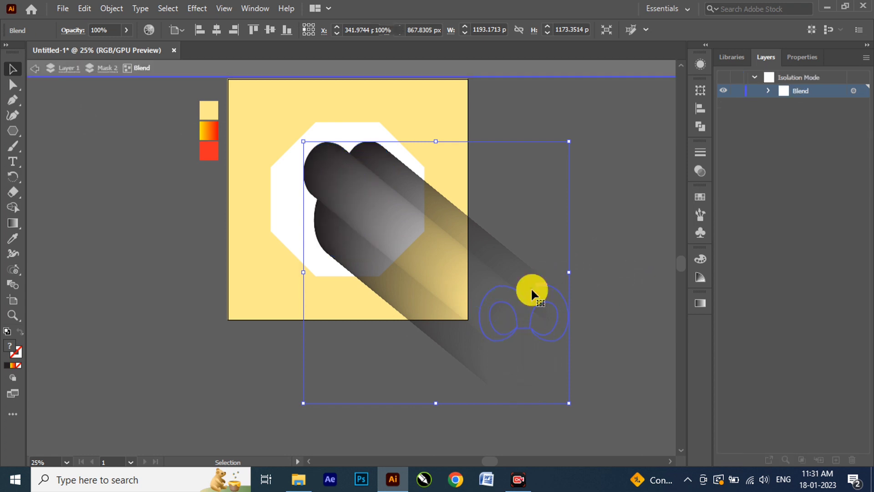
pyautogui.click(531, 291)
pyautogui.moveTo(528, 292); pyautogui.dragTo(526, 302)
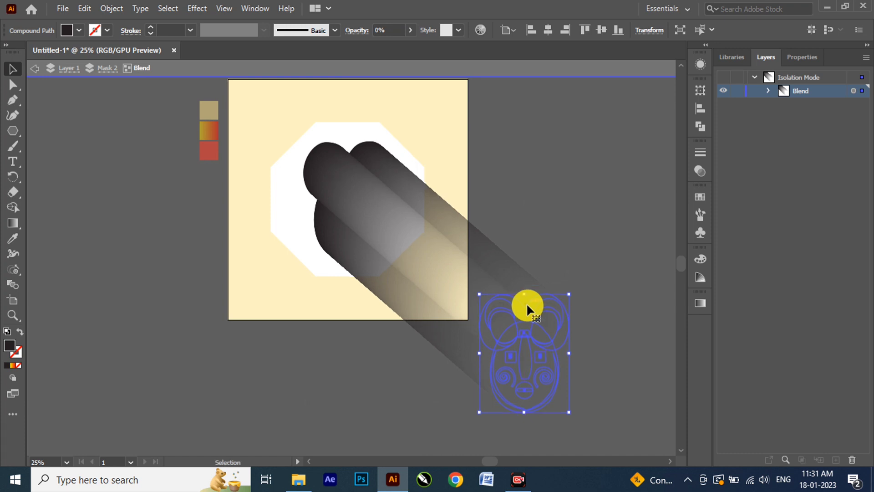
pyautogui.click(35, 73)
pyautogui.click(37, 72)
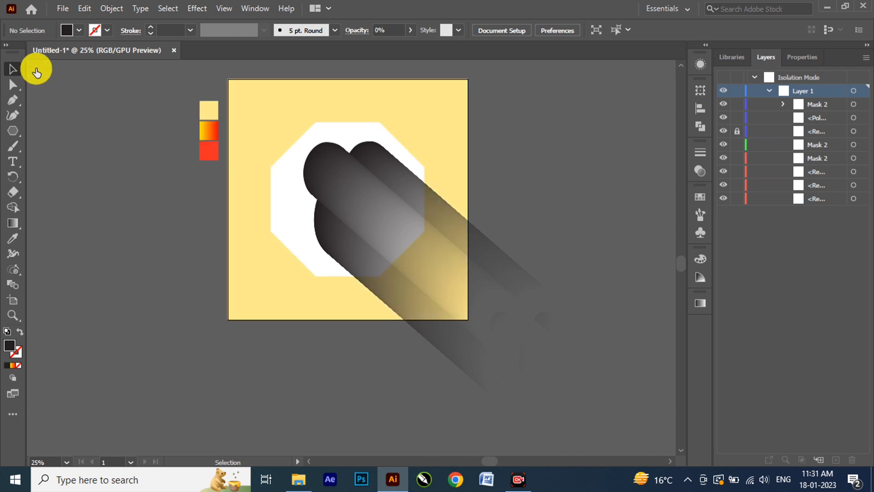
# Paste the copied gradient mask in front of the blended shadow
pyautogui.click(81, 9)
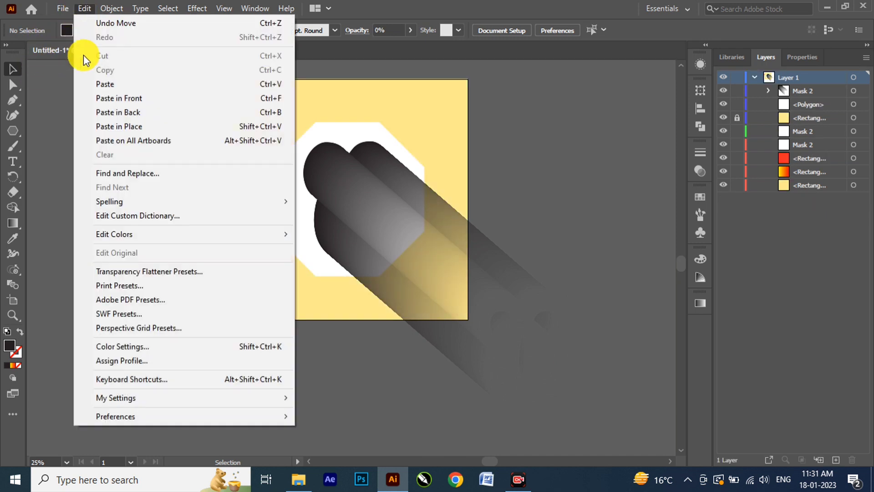
pyautogui.click(109, 97)
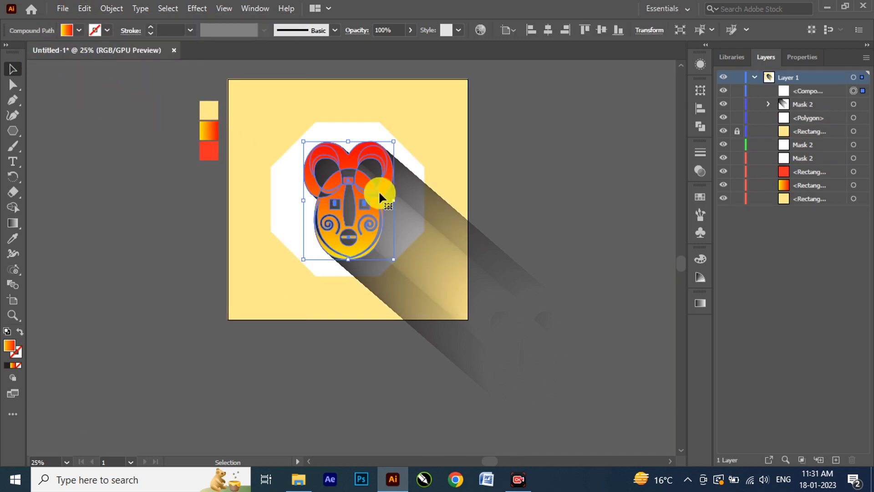
# Copy the white octagon to the clipboard
pyautogui.click(348, 130)
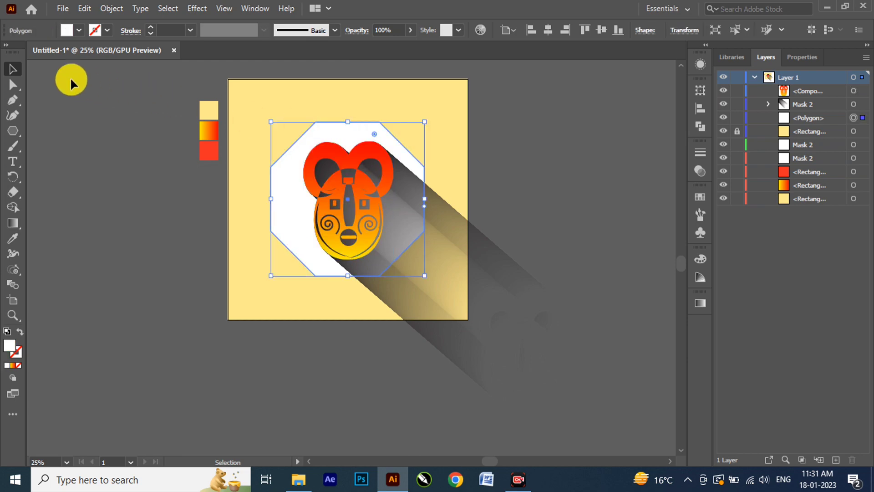
pyautogui.click(84, 9)
pyautogui.click(113, 73)
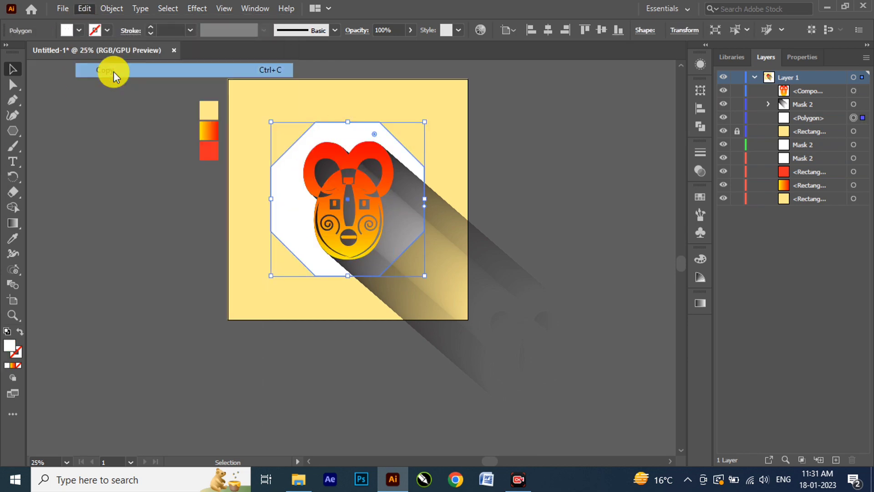
# Paste the copied white octagon in front and place it above the mask's shadow blend in the stacking order
pyautogui.click(84, 8)
pyautogui.click(127, 99)
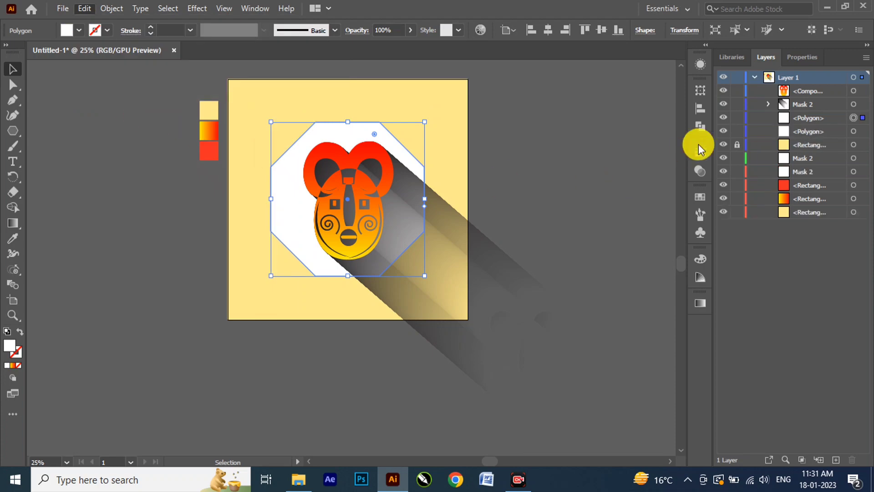
pyautogui.moveTo(819, 122); pyautogui.dragTo(815, 97)
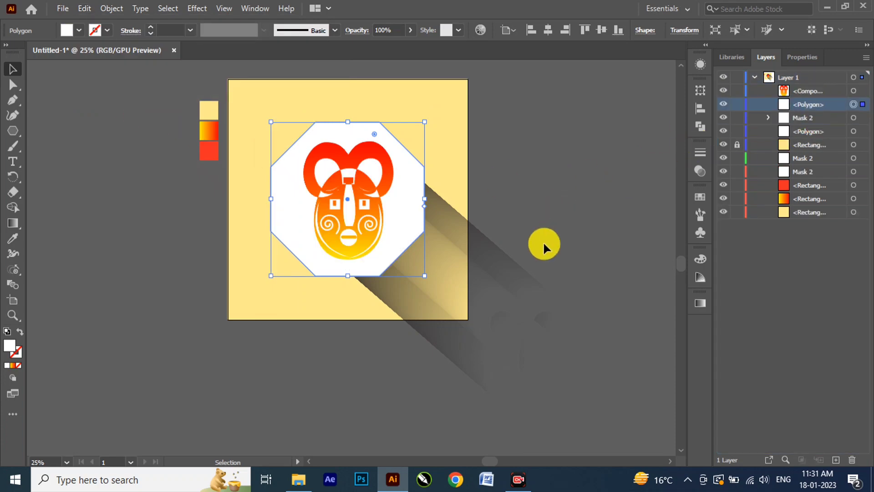
# Clip the mask's shadow blend to the octagon copy with a clipping mask
pyautogui.keyDown('shift'); pyautogui.click(493, 262); pyautogui.keyUp('shift')
pyautogui.rightClick(494, 260)
pyautogui.click(567, 162)
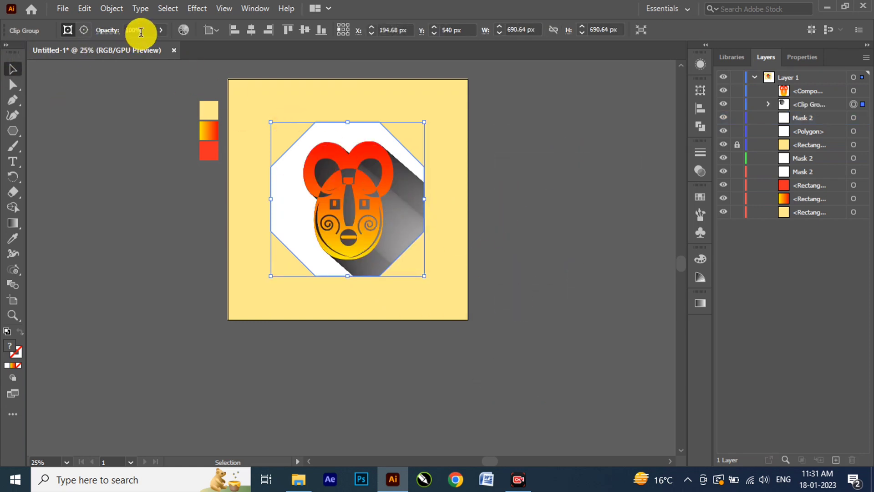
# Set the clipped mask shadow's opacity to 10% and deselect it
pyautogui.moveTo(150, 30); pyautogui.dragTo(94, 29)
pyautogui.write('10')
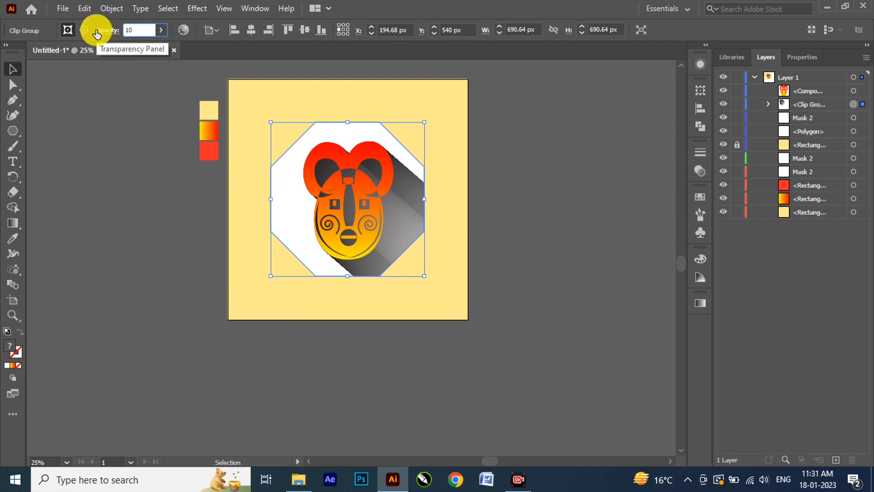
pyautogui.press('Return')
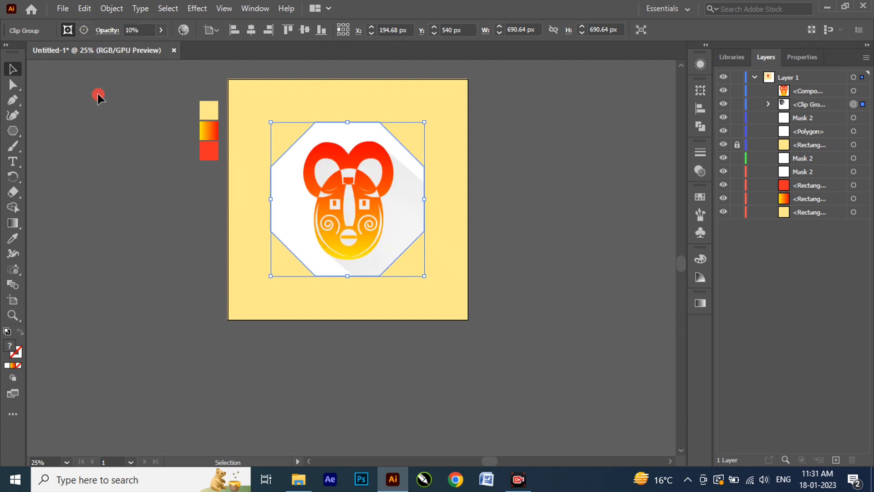
pyautogui.click(97, 91)
# Copy the white octagon to the clipboard, and fill the original octagon with black
pyautogui.click(336, 131)
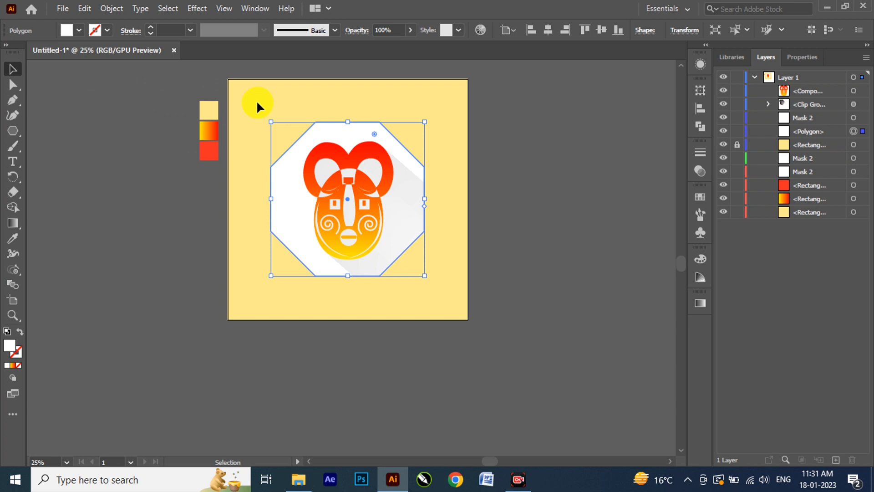
pyautogui.click(88, 9)
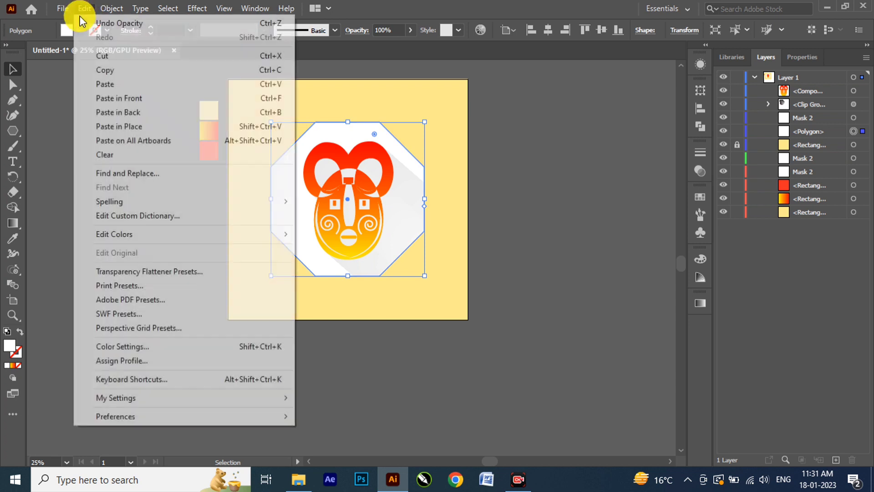
pyautogui.click(100, 65)
pyautogui.click(78, 31)
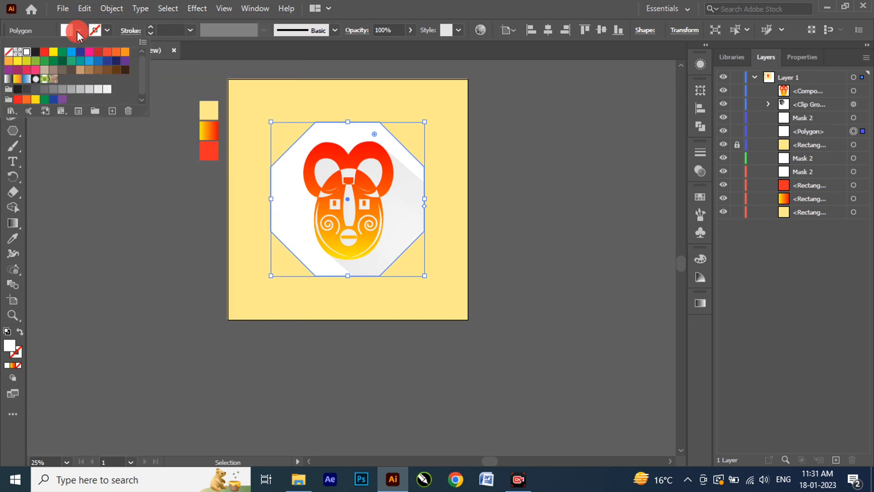
pyautogui.click(35, 51)
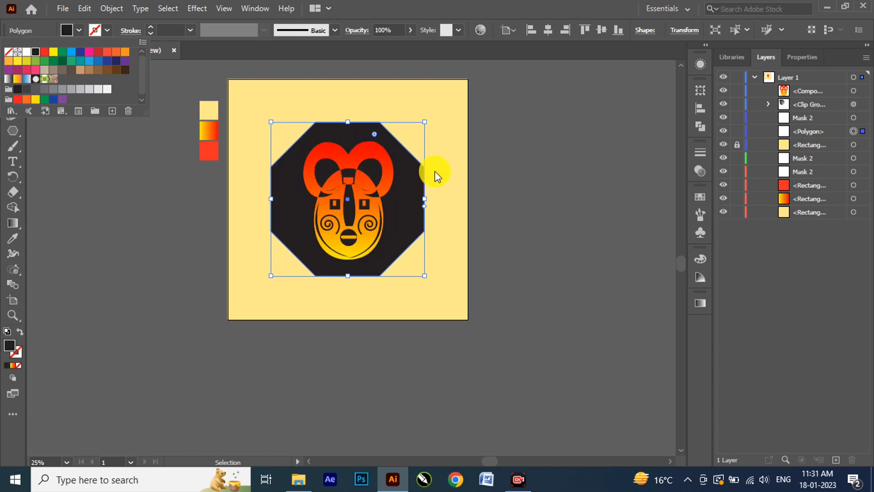
pyautogui.click(548, 346)
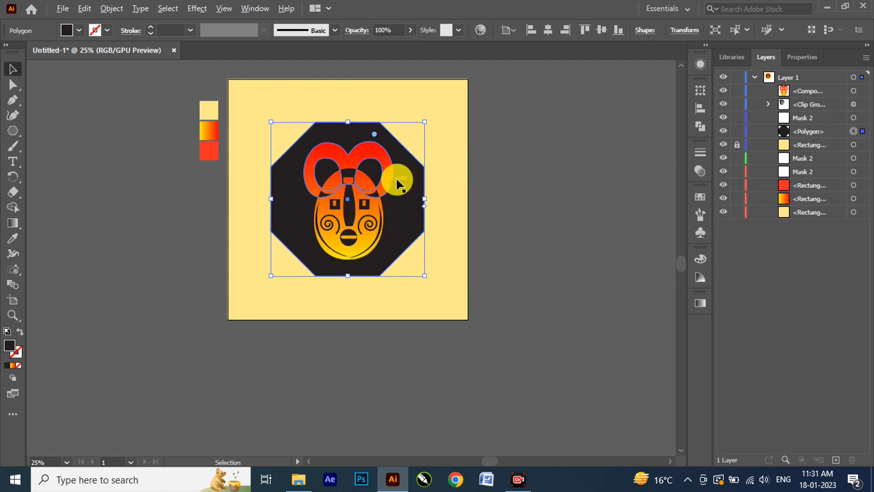
# Duplicate the black octagon diagonally beyond the artboard's lower-right corner, and paste the copied white octagon in front of the original
pyautogui.moveTo(416, 172); pyautogui.dragTo(637, 368)
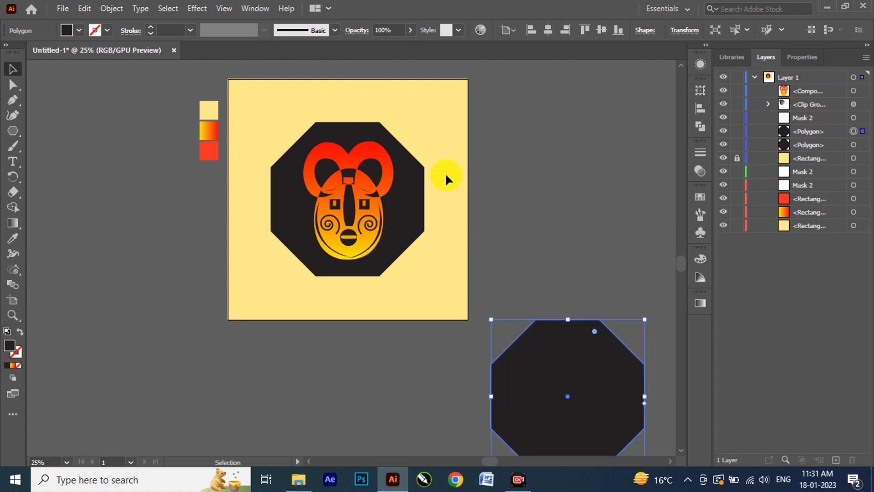
pyautogui.click(83, 8)
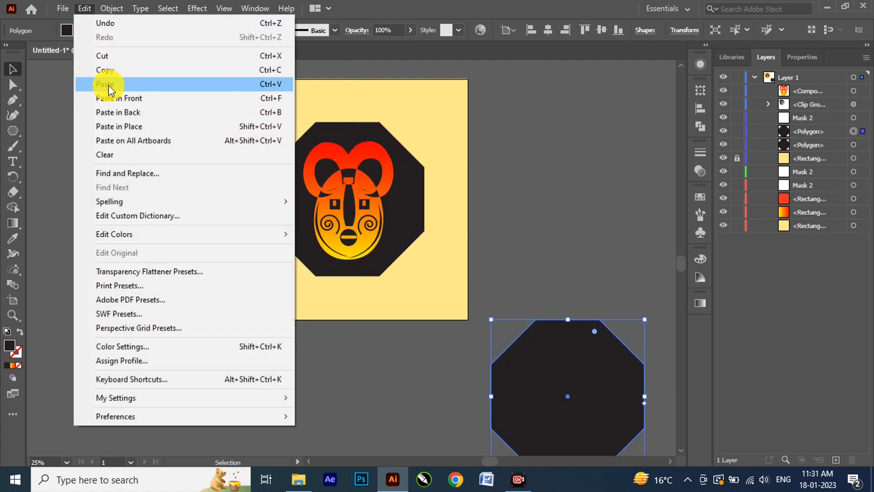
pyautogui.click(116, 98)
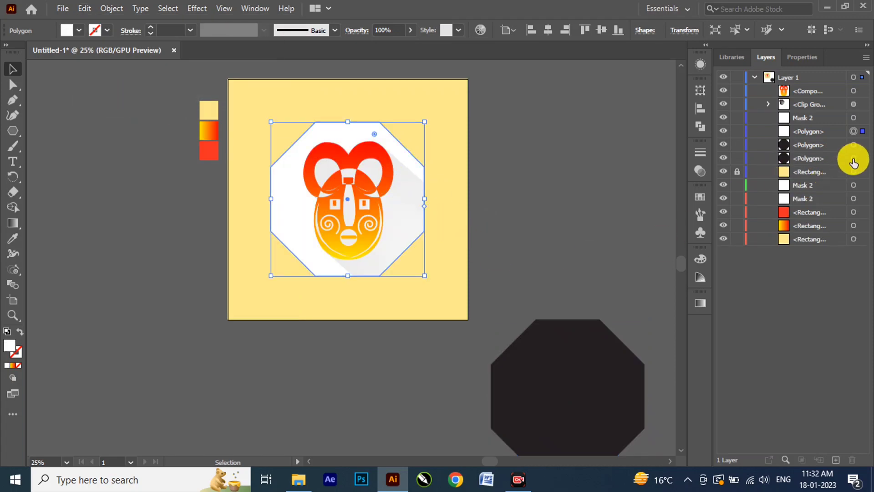
# Set the opacity of the black octagon outside the artboard to 0%
pyautogui.click(637, 340)
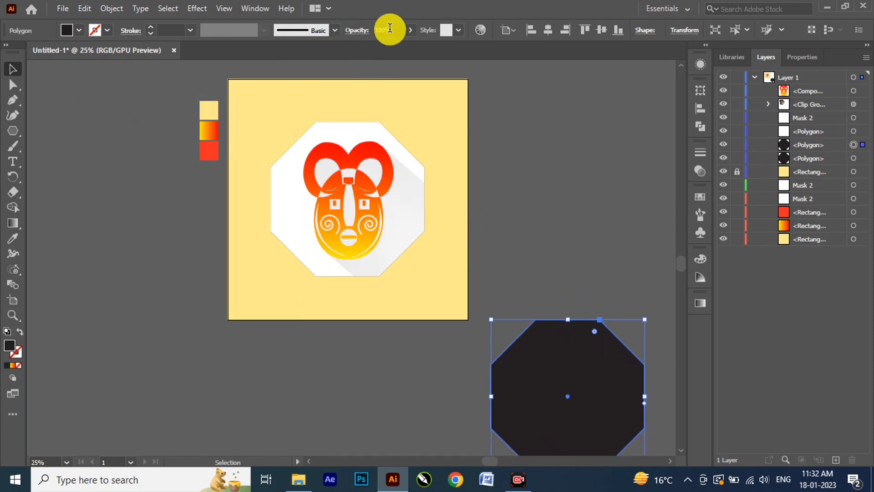
pyautogui.click(409, 34)
pyautogui.moveTo(353, 53); pyautogui.dragTo(353, 53)
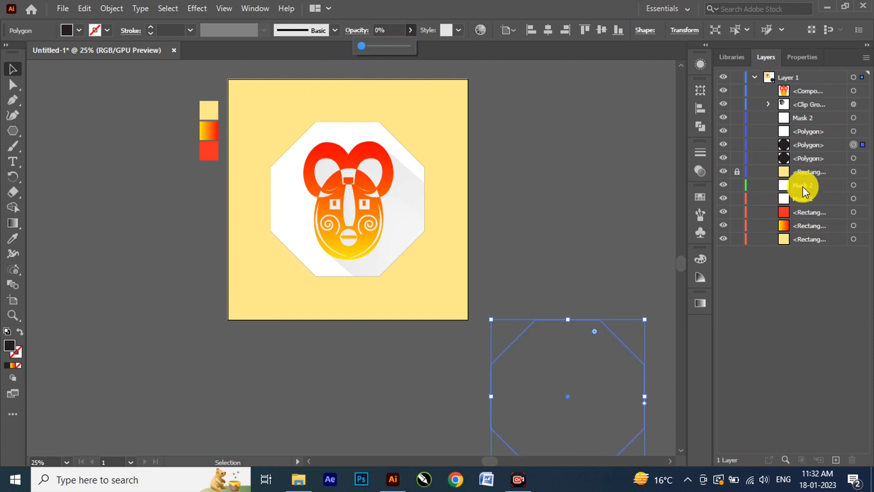
# Make a blend between the transparent octagon and the black octagon behind the white one
pyautogui.keyDown('shift'); pyautogui.click(855, 159); pyautogui.keyUp('shift')
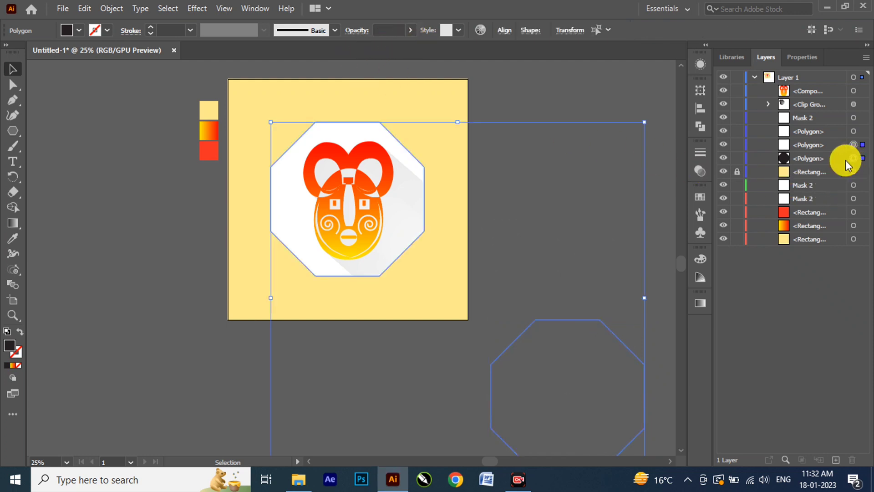
pyautogui.click(115, 10)
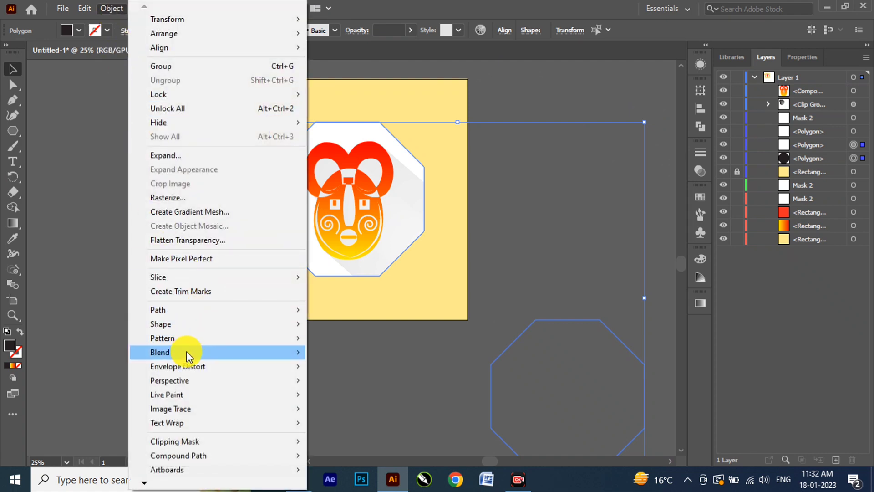
pyautogui.moveTo(188, 355)
pyautogui.click(366, 346)
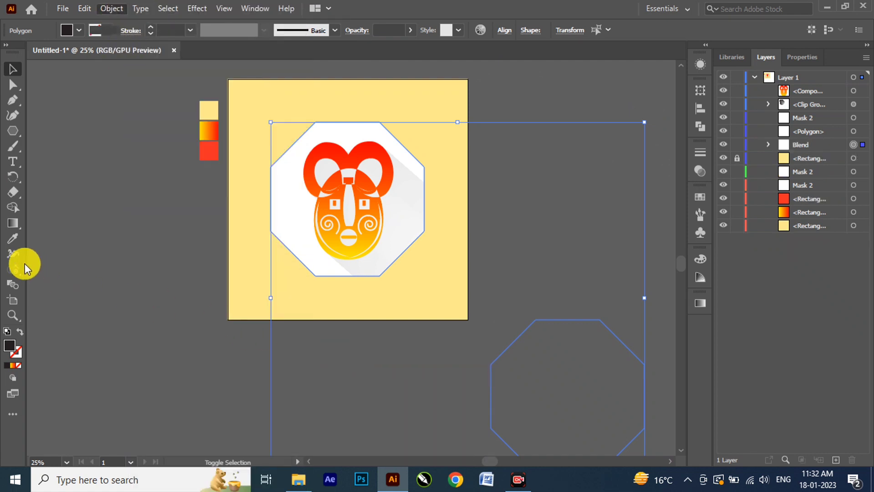
# Set the octagon blend's spacing to Specified Steps with 900 steps
pyautogui.doubleClick(12, 284)
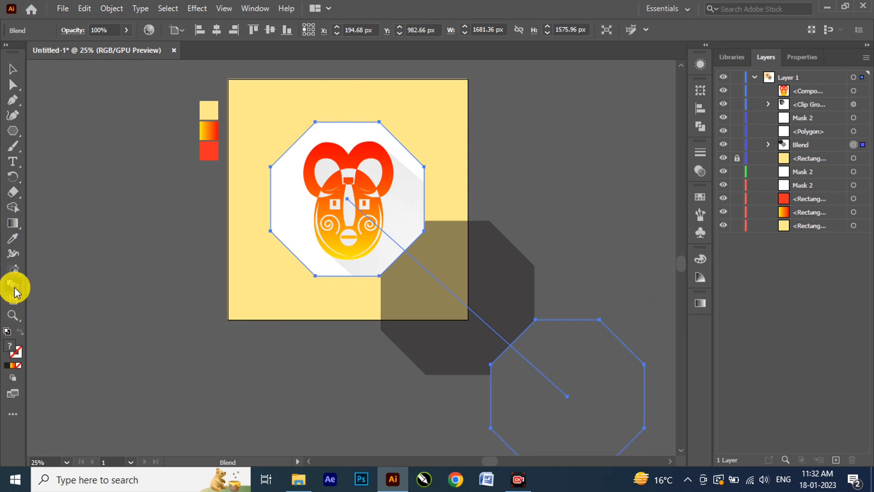
pyautogui.click(487, 173)
pyautogui.click(502, 195)
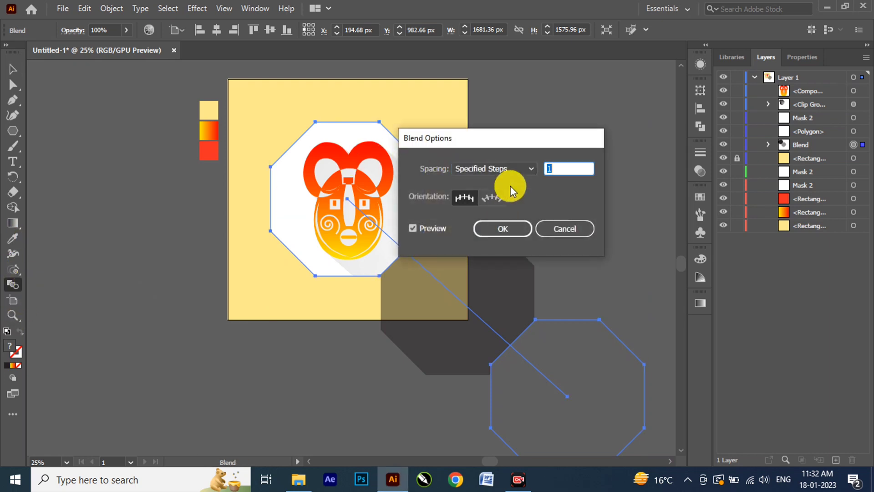
pyautogui.write('900')
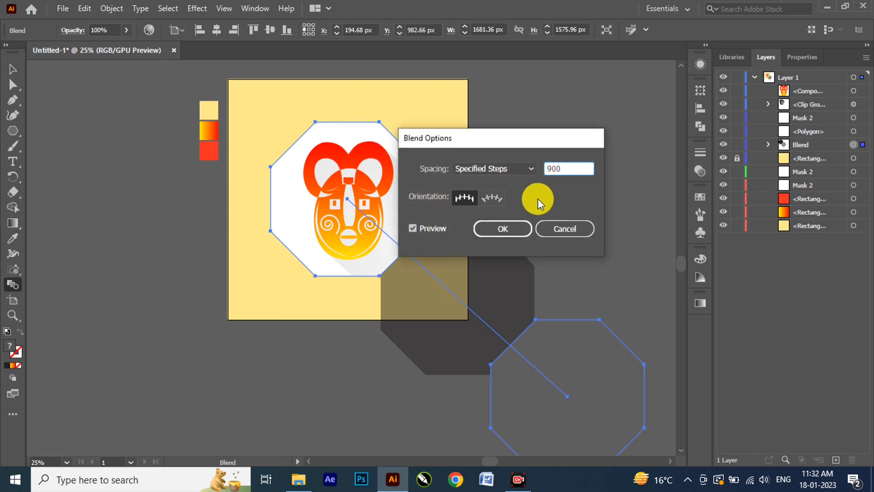
pyautogui.click(503, 228)
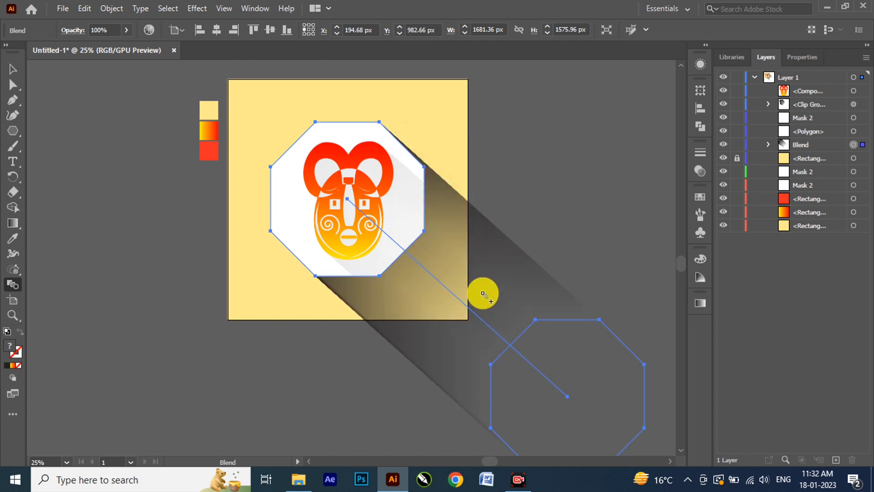
# Set the octagon shadow blend's opacity to 13% and deselect it
pyautogui.click(115, 29)
pyautogui.write('13')
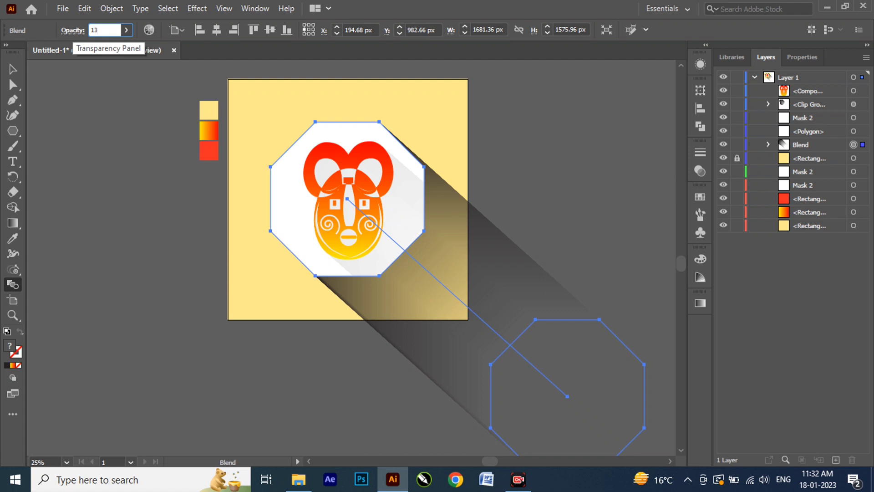
pyautogui.press('Return')
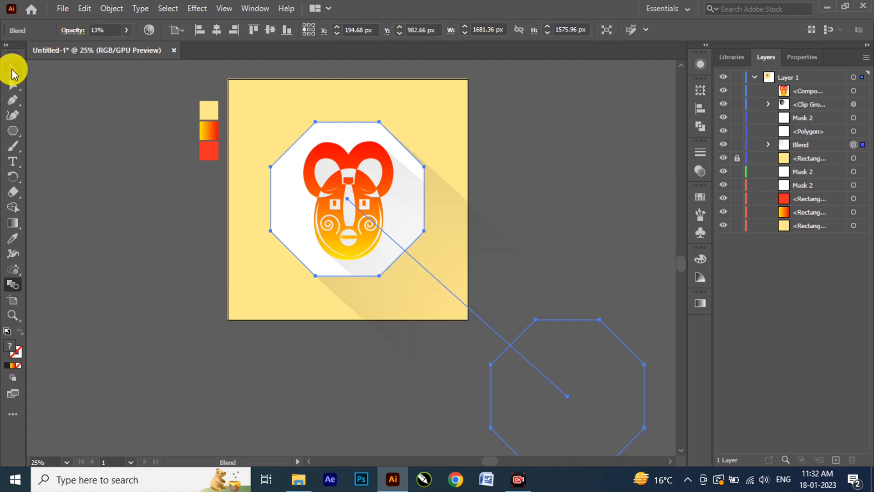
pyautogui.click(12, 73)
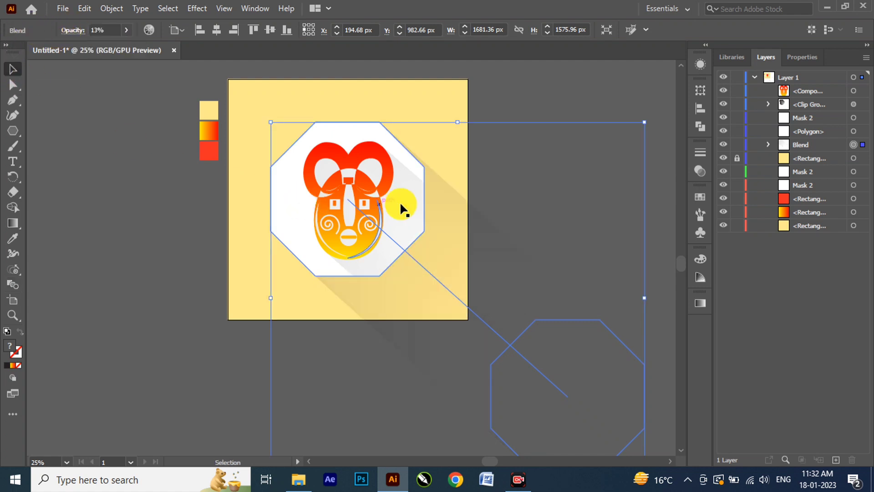
pyautogui.click(436, 92)
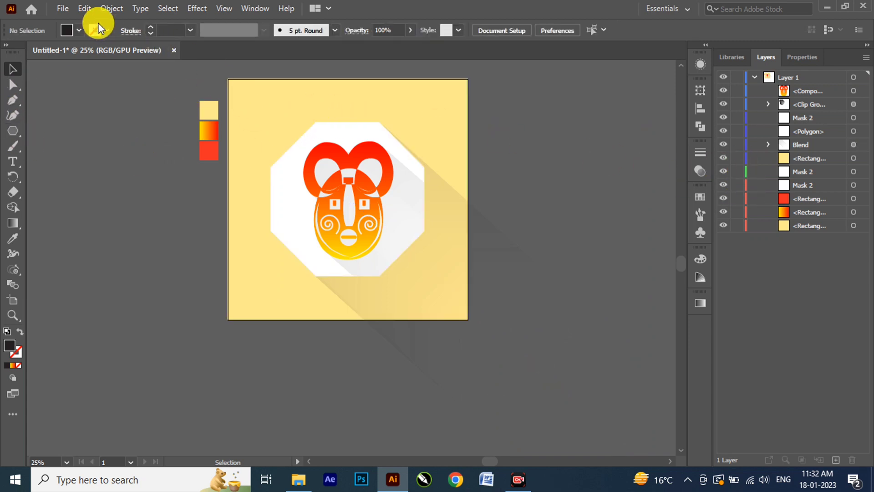
# Copy the yellow background rectangle and paste the copy in front of it
pyautogui.click(85, 8)
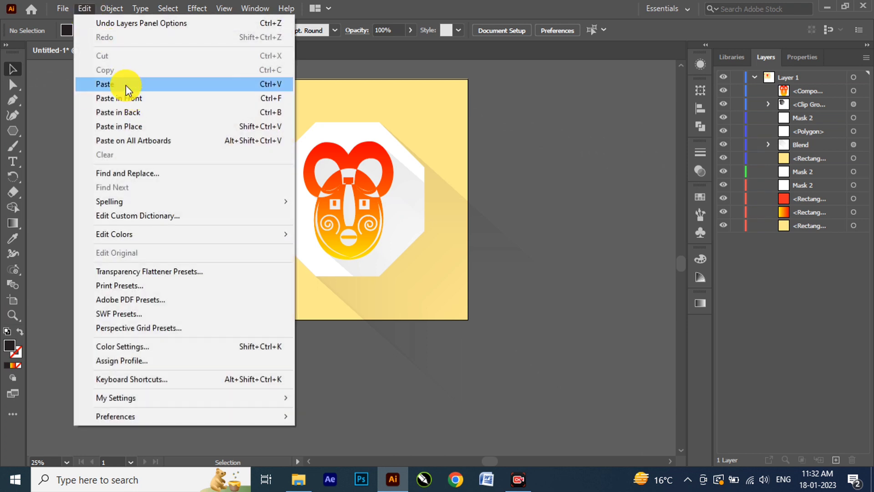
pyautogui.click(427, 111)
pyautogui.click(427, 111)
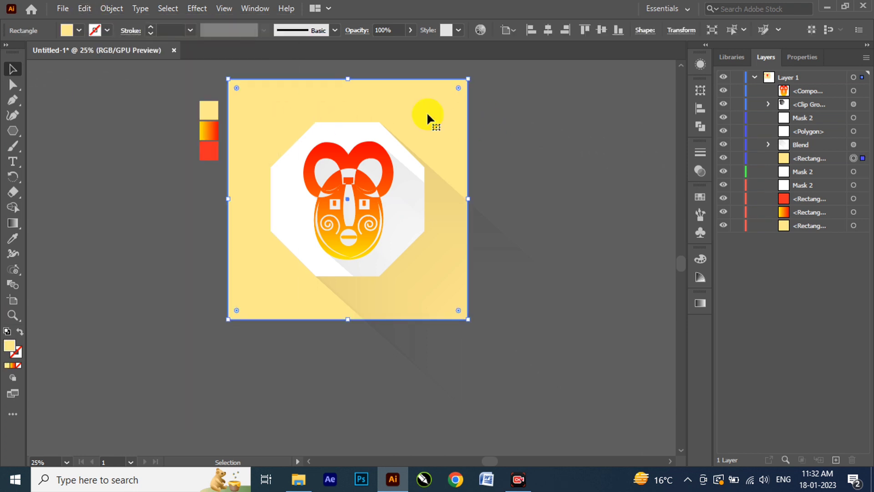
pyautogui.click(88, 10)
pyautogui.click(114, 70)
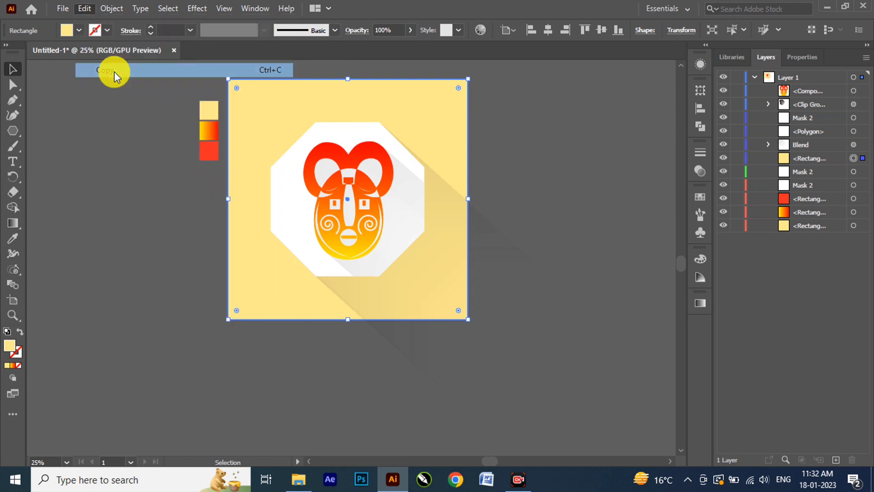
pyautogui.click(83, 10)
pyautogui.click(122, 95)
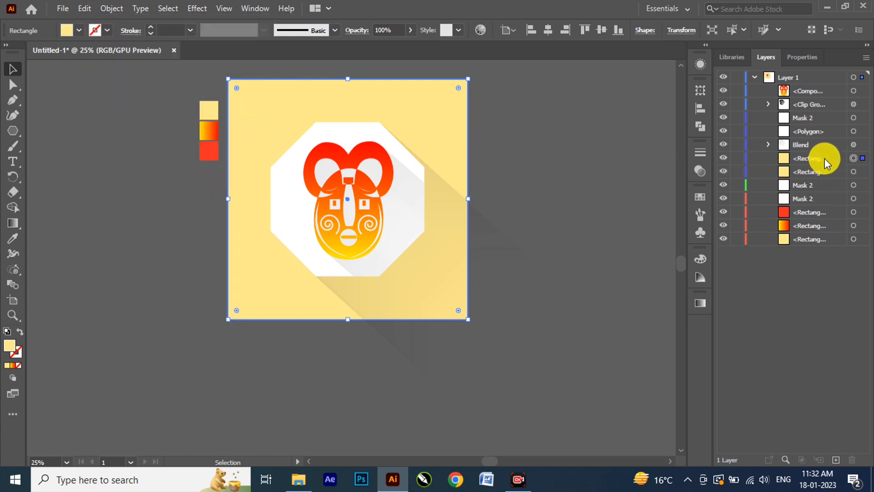
# Move the background rectangle copy above the octagon shadow blend and use it as the blend's clipping mask
pyautogui.moveTo(826, 163); pyautogui.dragTo(825, 142)
pyautogui.keyDown('shift'); pyautogui.click(496, 242); pyautogui.keyUp('shift')
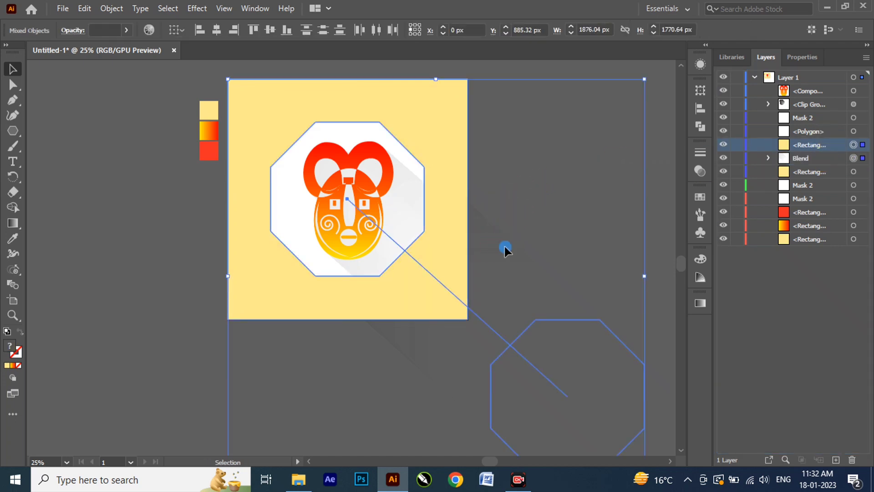
pyautogui.rightClick(504, 247)
pyautogui.click(560, 358)
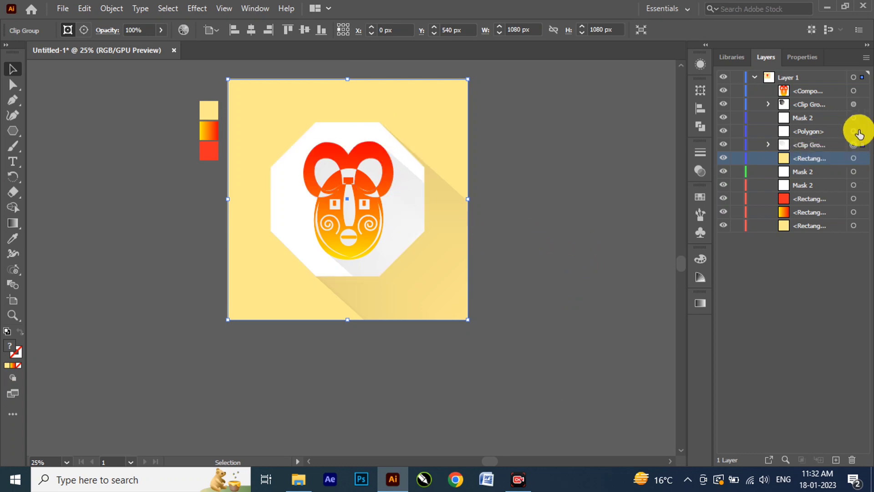
# Copy the white octagon and paste the copy in front of it
pyautogui.click(791, 138)
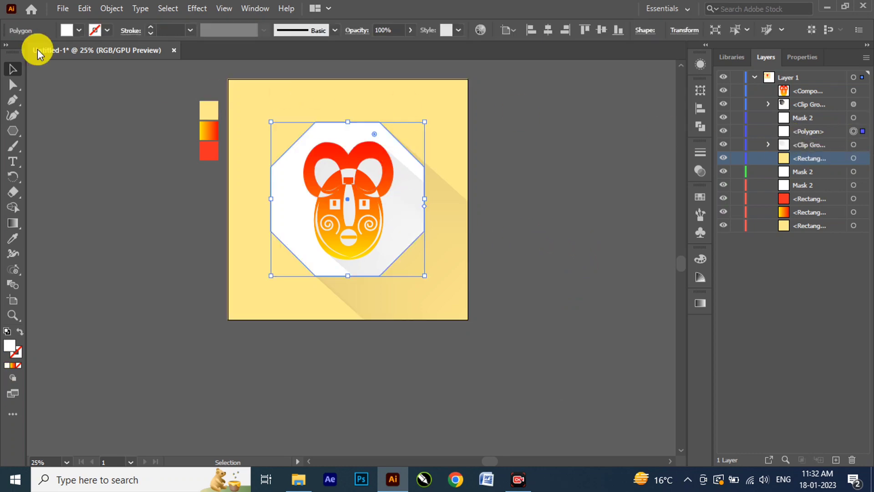
pyautogui.click(92, 12)
pyautogui.click(117, 71)
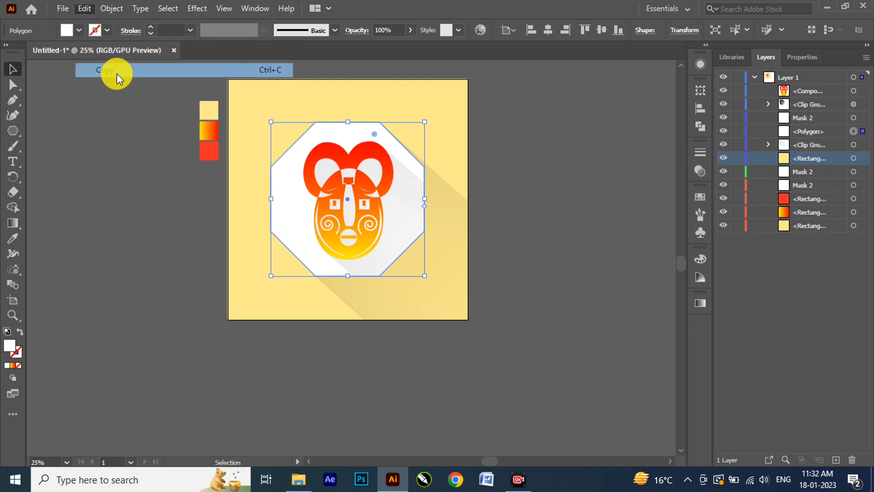
pyautogui.click(84, 9)
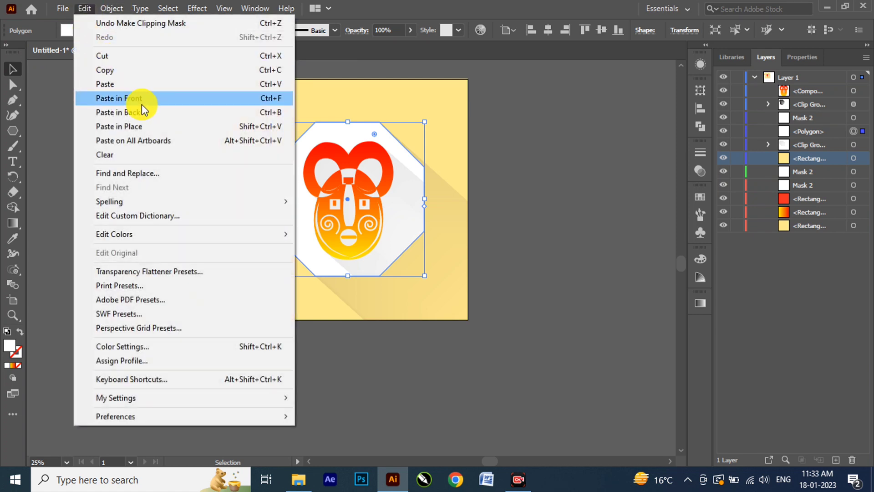
pyautogui.click(141, 101)
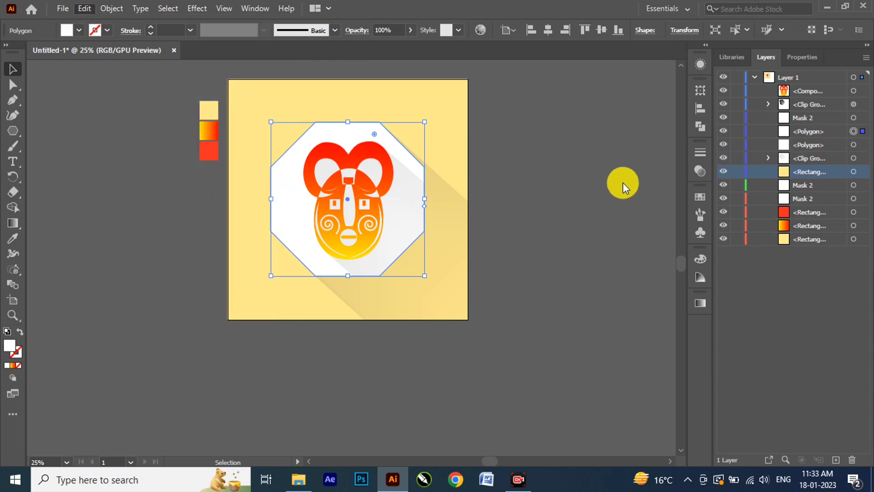
# Fill the lower octagon with the red sample colour and enlarge it slightly from its centre as a thin border around the white octagon
pyautogui.click(854, 145)
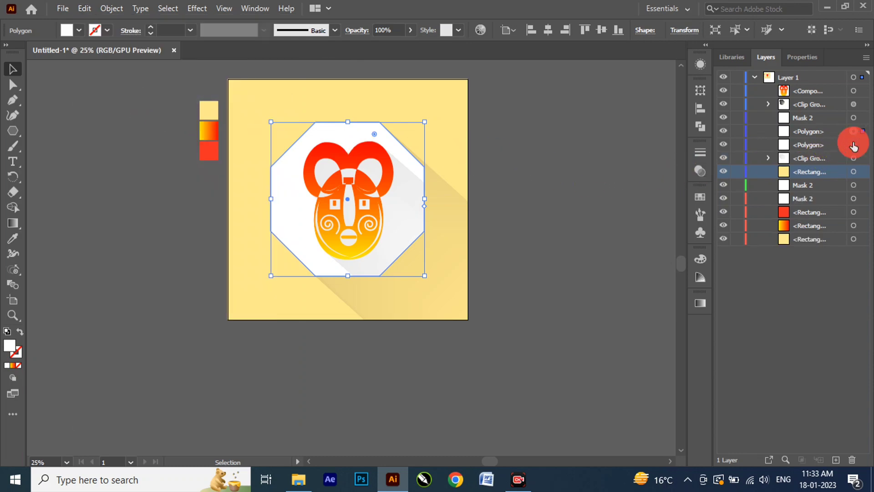
pyautogui.click(14, 239)
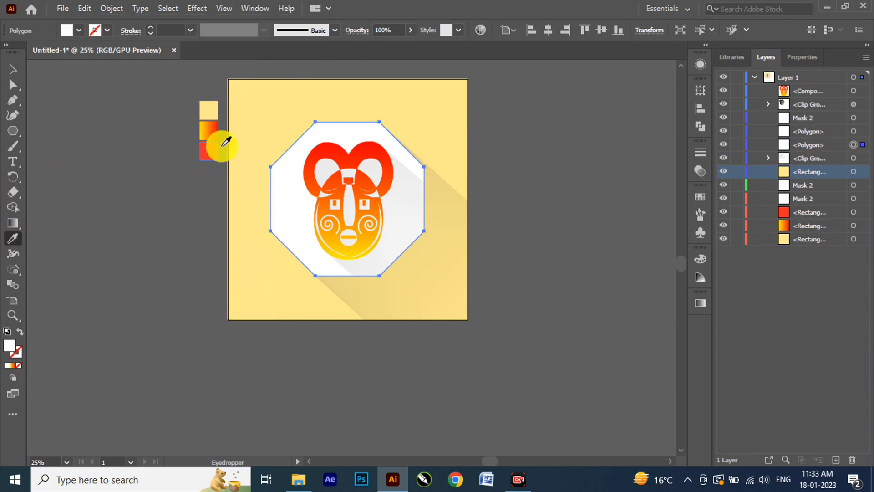
pyautogui.click(209, 150)
pyautogui.click(13, 67)
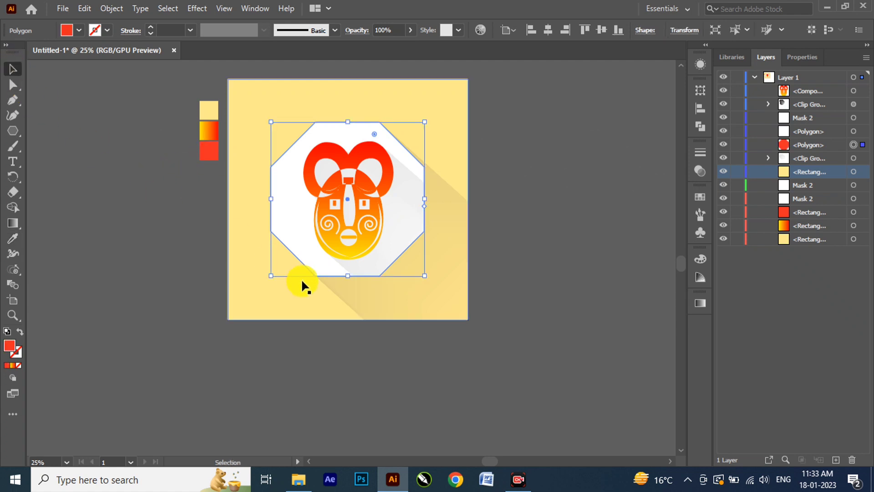
pyautogui.moveTo(424, 276)
pyautogui.mouseDown()
pyautogui.moveTo(406, 293)
pyautogui.moveTo(425, 273)
pyautogui.moveTo(433, 281)
pyautogui.moveTo(426, 278)
pyautogui.mouseUp()
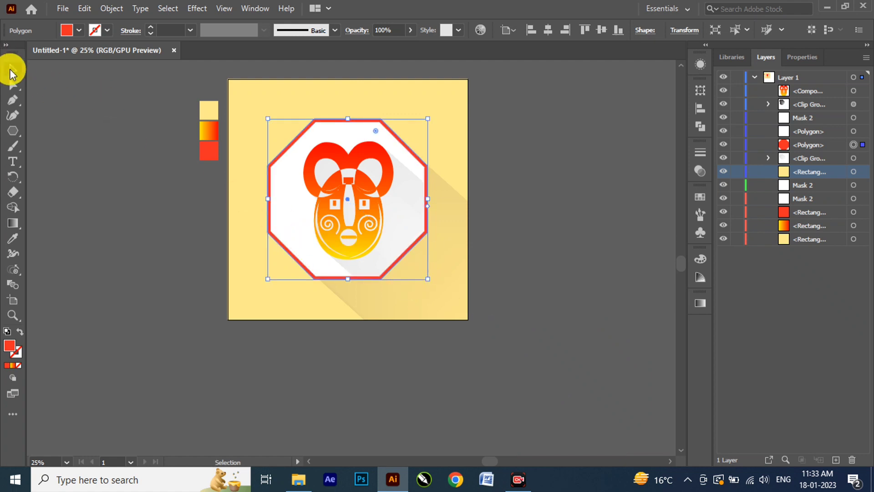
pyautogui.click(64, 121)
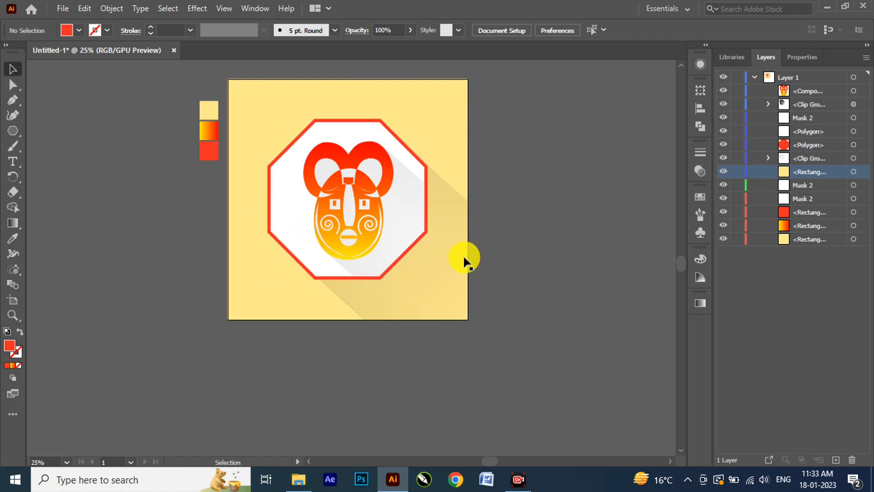
# Give the yellow background rectangle a white stroke aligned to the inside
pyautogui.click(853, 172)
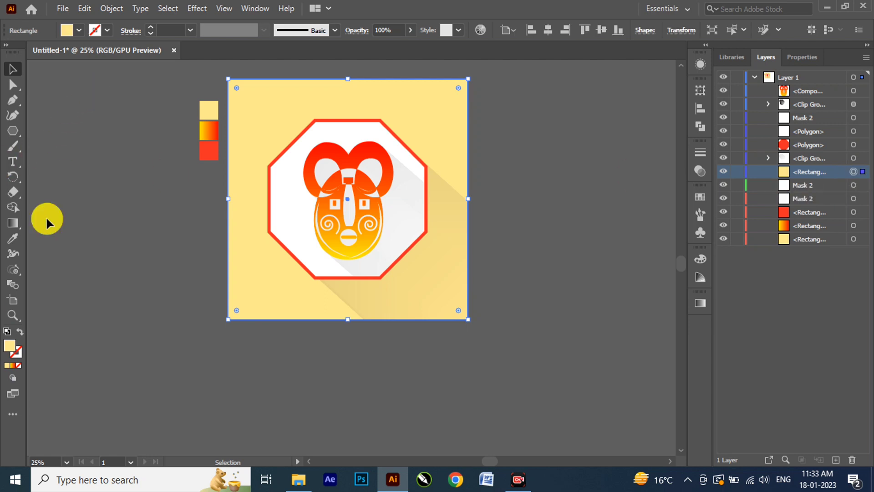
pyautogui.click(95, 31)
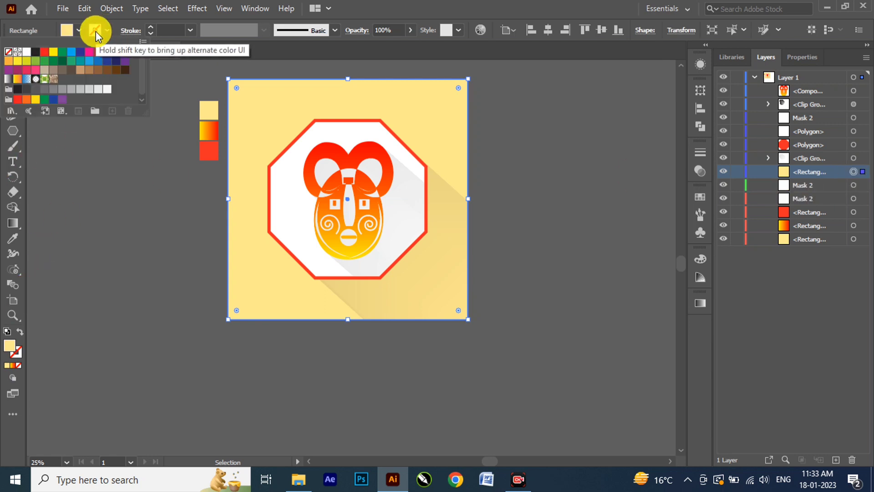
pyautogui.click(26, 53)
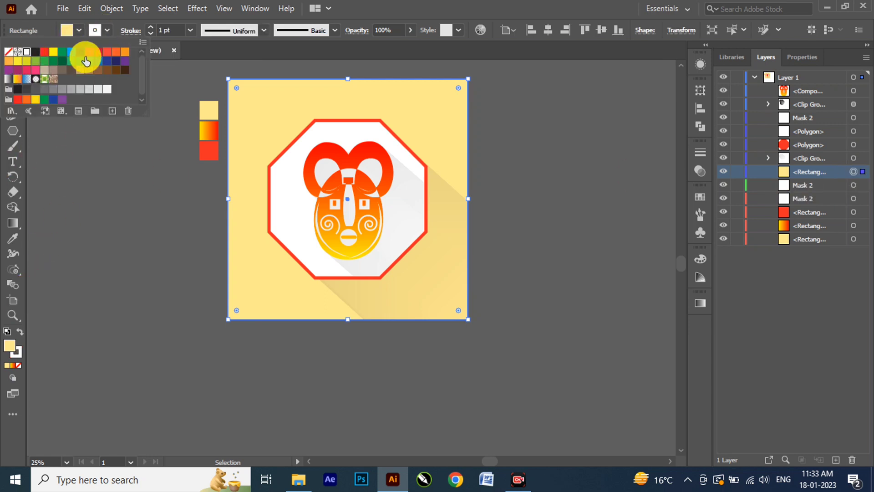
pyautogui.click(121, 35)
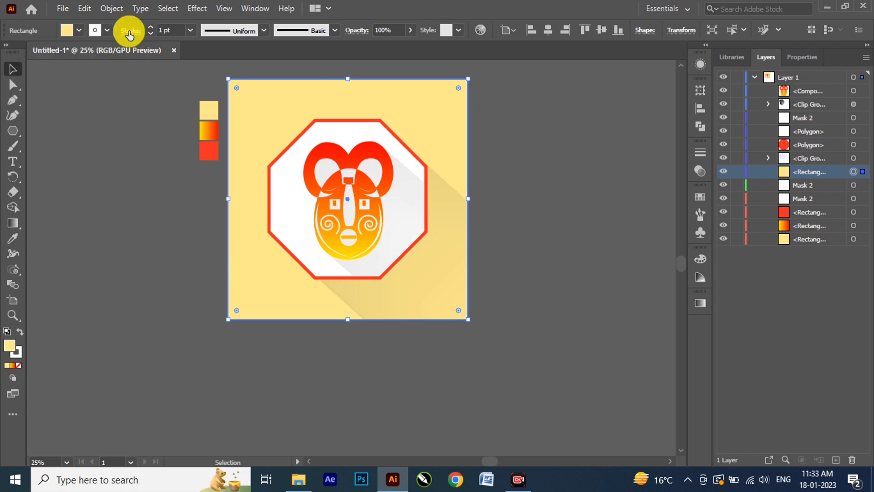
pyautogui.click(130, 31)
pyautogui.click(63, 97)
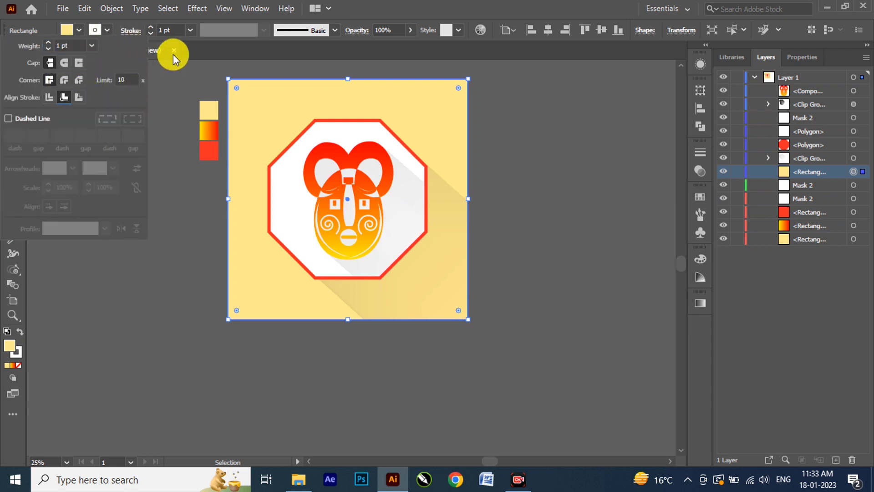
# Set the background rectangle's stroke weight to 10 pt and deselect the rectangle
pyautogui.click(156, 32)
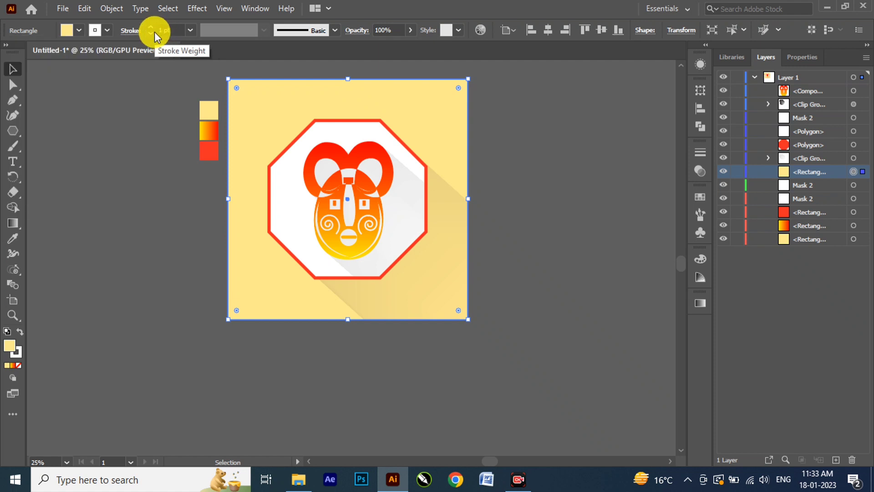
pyautogui.click(152, 27)
pyautogui.click(151, 26)
pyautogui.click(151, 27)
pyautogui.click(151, 27)
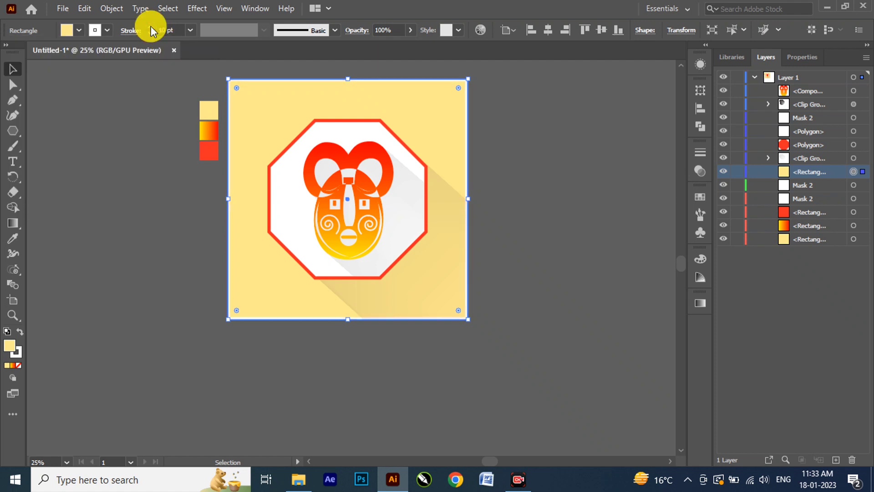
pyautogui.click(67, 91)
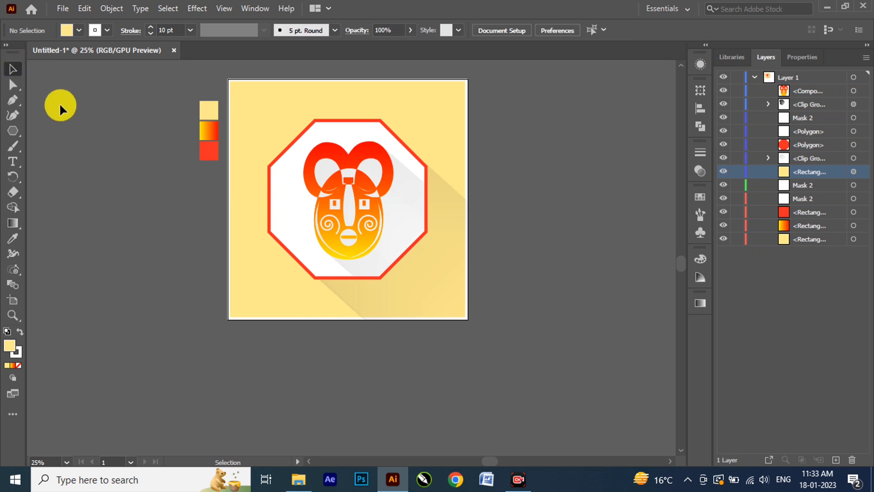
# Delete the three colour sample squares beside the artboard
pyautogui.moveTo(211, 150); pyautogui.dragTo(215, 176)
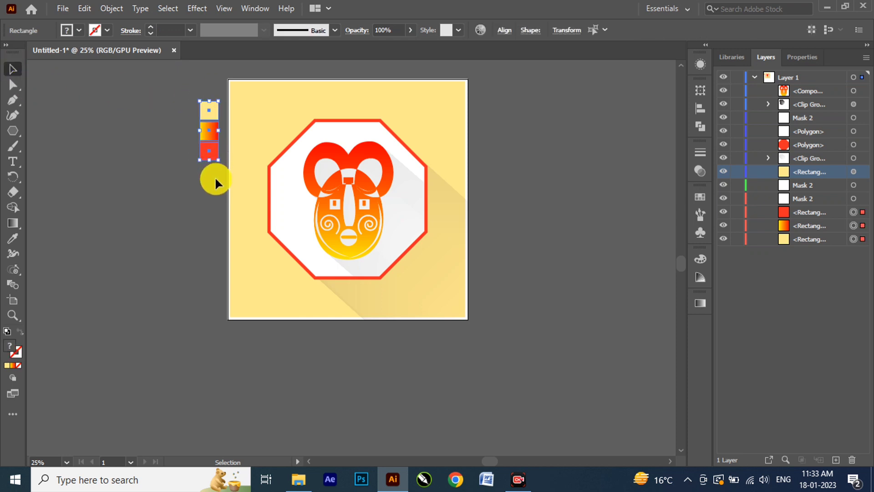
pyautogui.press('Delete')
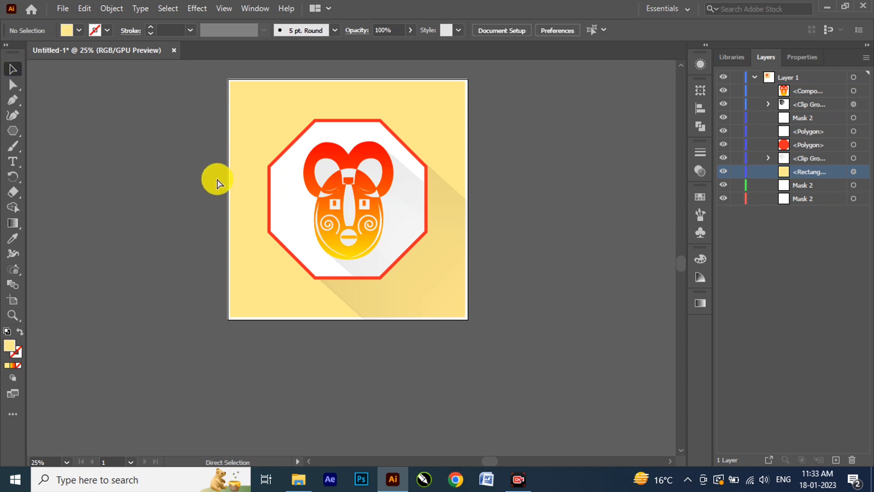
pyautogui.hotkey('ctrl', '=')
pyautogui.scroll(4, 222, 184)
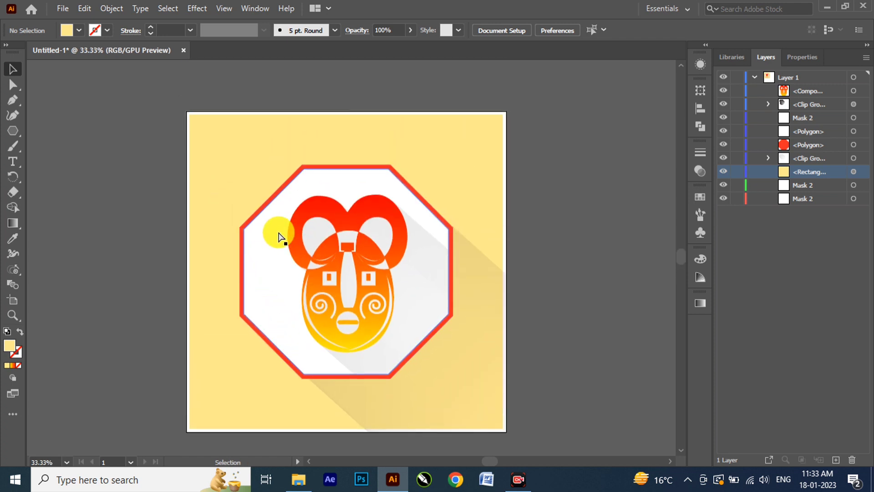
pyautogui.hotkey('ctrl', '=')
pyautogui.hotkey('ctrl', '-')
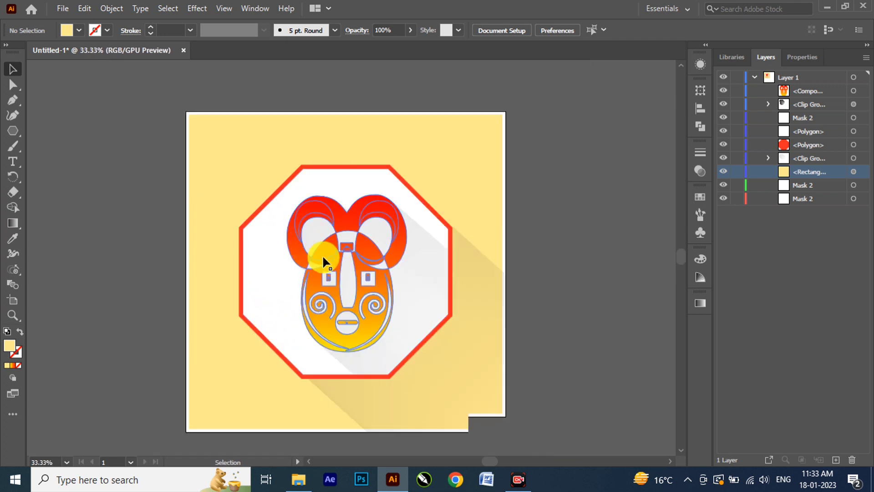
pyautogui.scroll(-1, 323, 257)
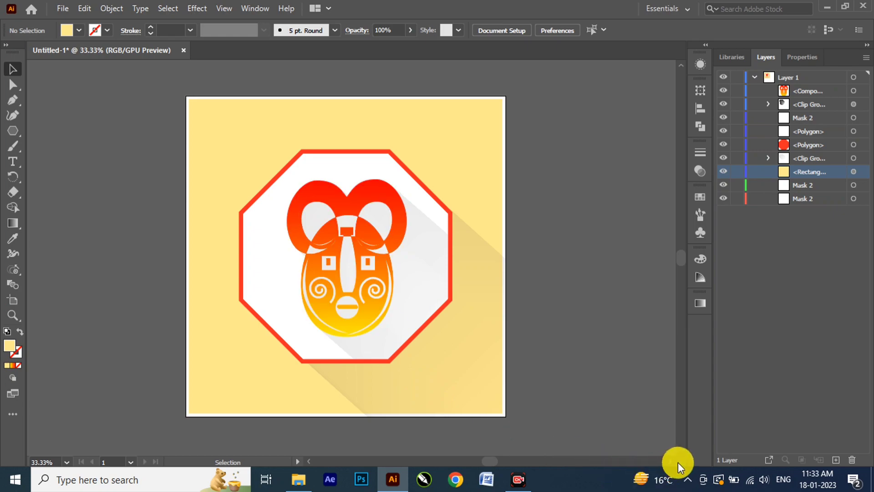